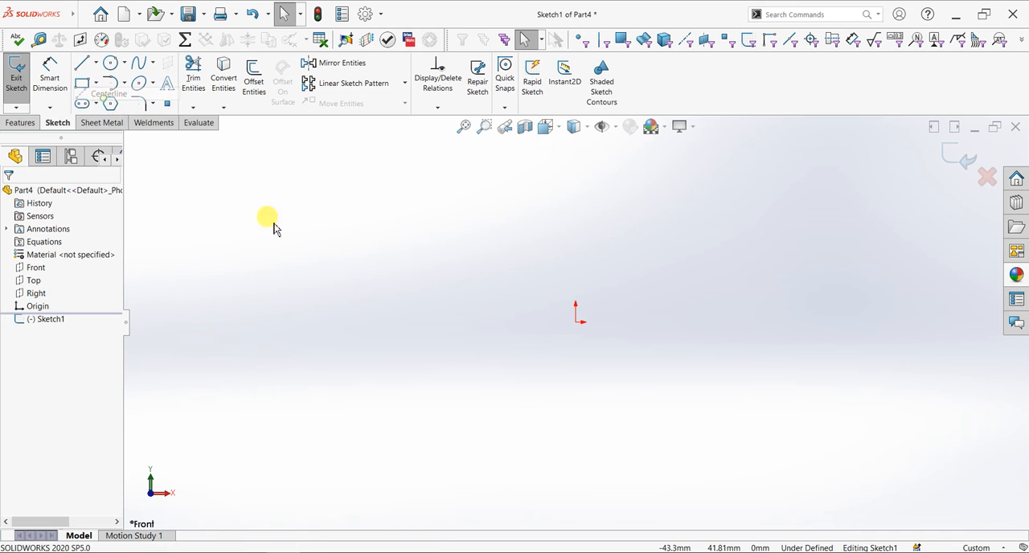
Draw a vertical centerline about 90 mm long straight down from the origin
click(578, 325)
click(575, 483)
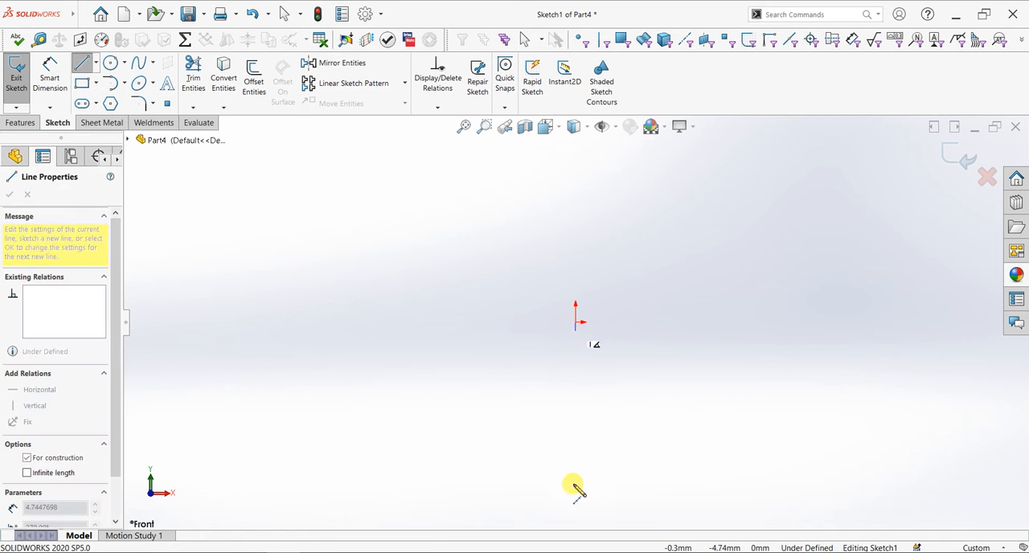
key(Escape)
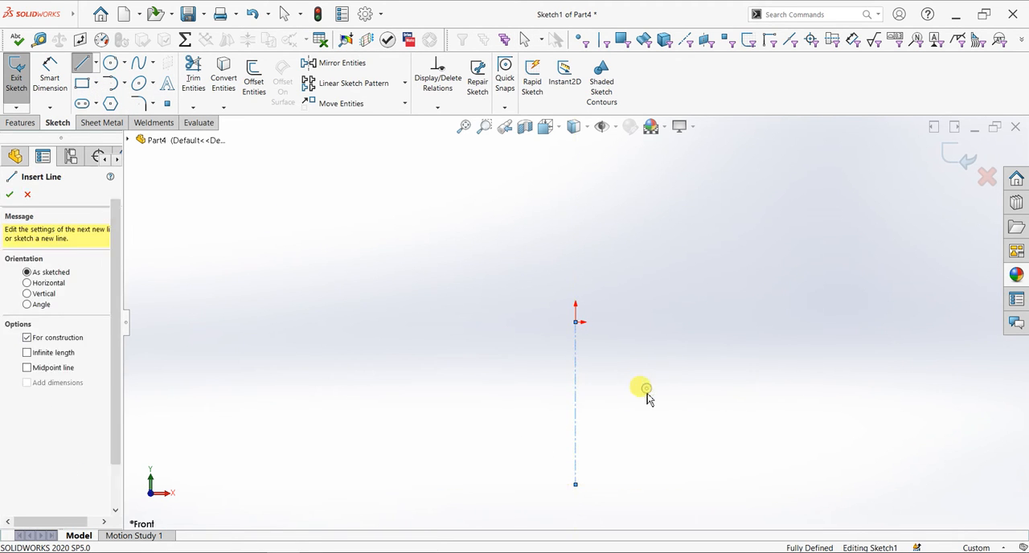
key(Escape)
Dimension the vertical centerline's length as 20+5+8, giving 33 mm
scroll(646, 392, up, 1)
click(69, 87)
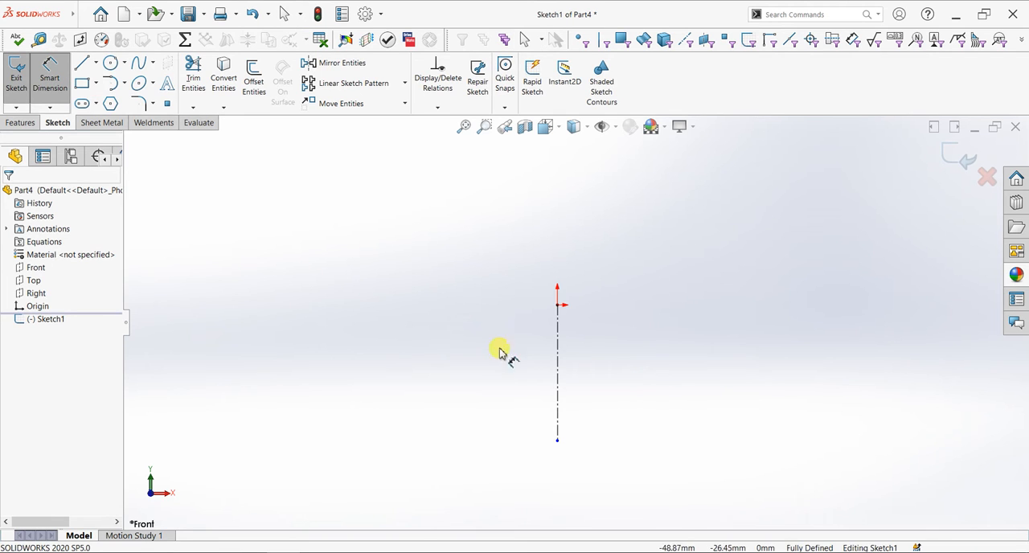
click(523, 385)
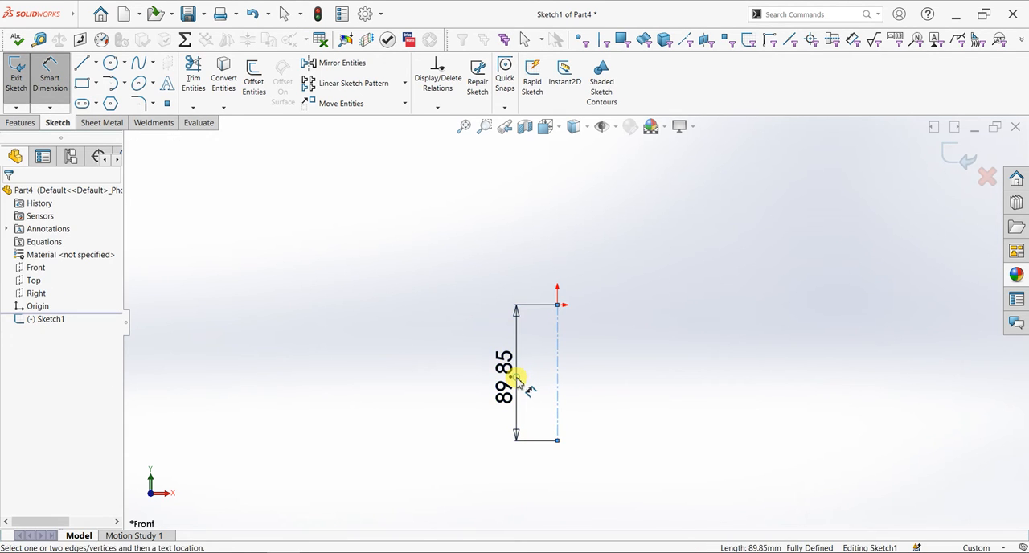
click(520, 379)
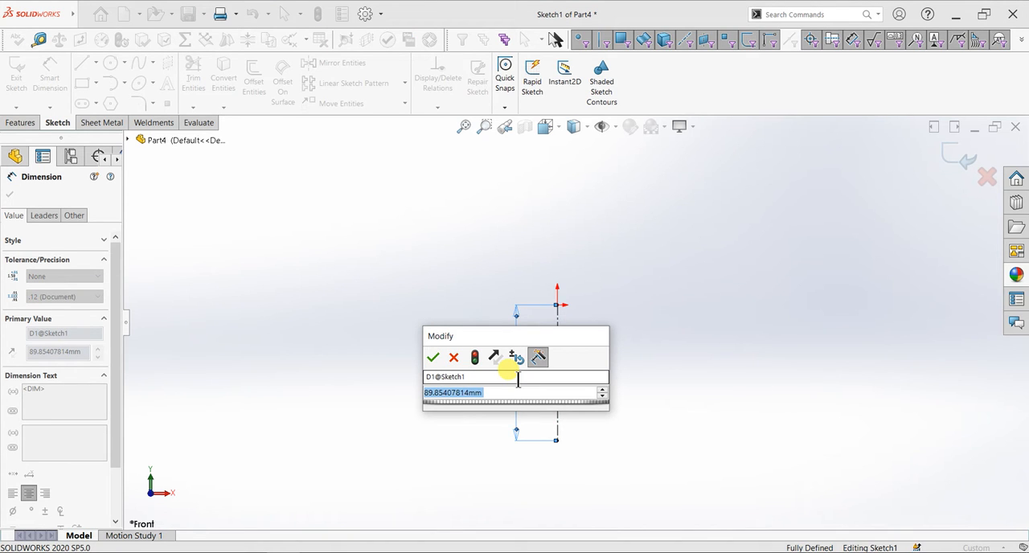
text(20+5+8)
key(Return)
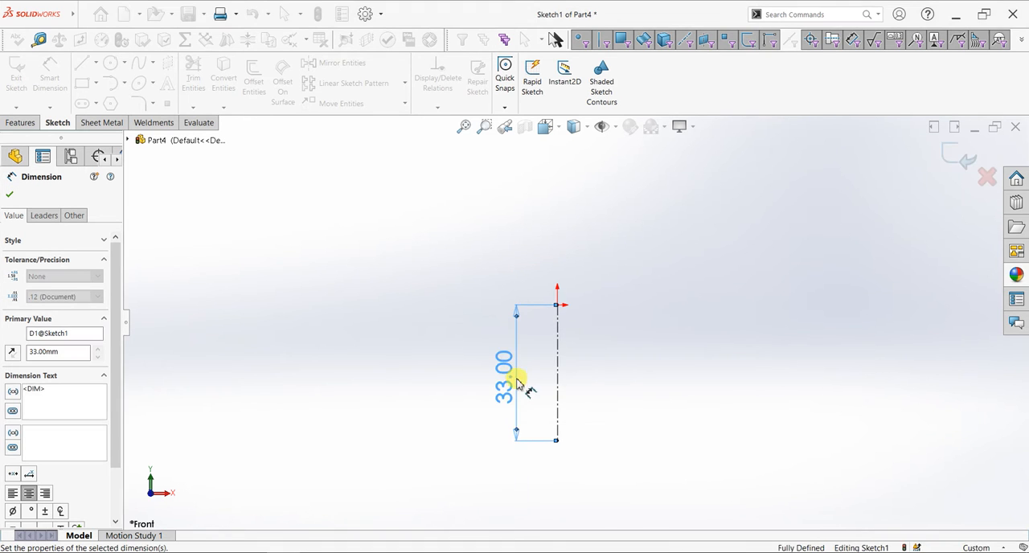
click(10, 194)
Sketch the half-profile from the origin: top edge, outward slope, short rim, inward ledge, neck, small outward step and shaft, ending at the centerline's lower end
click(81, 64)
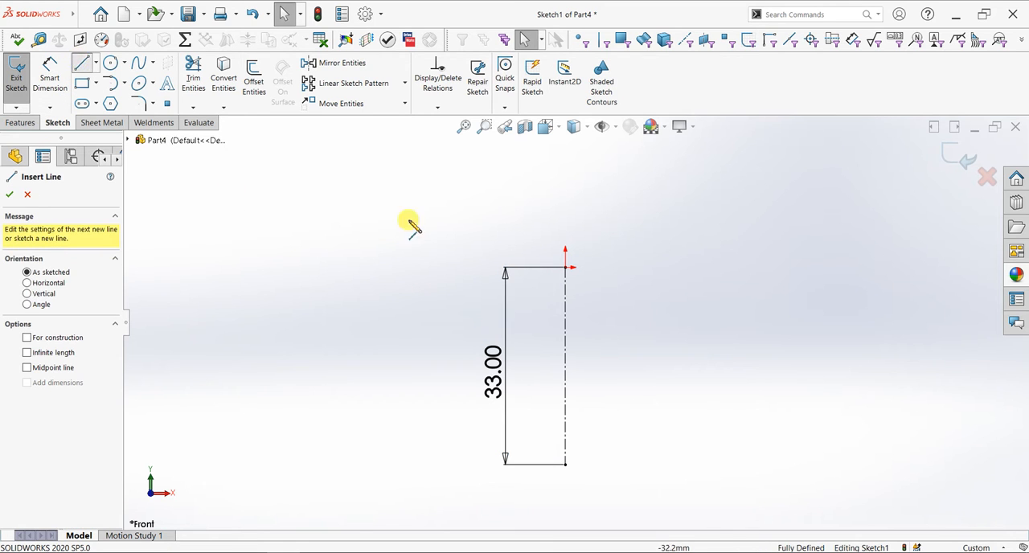
click(577, 267)
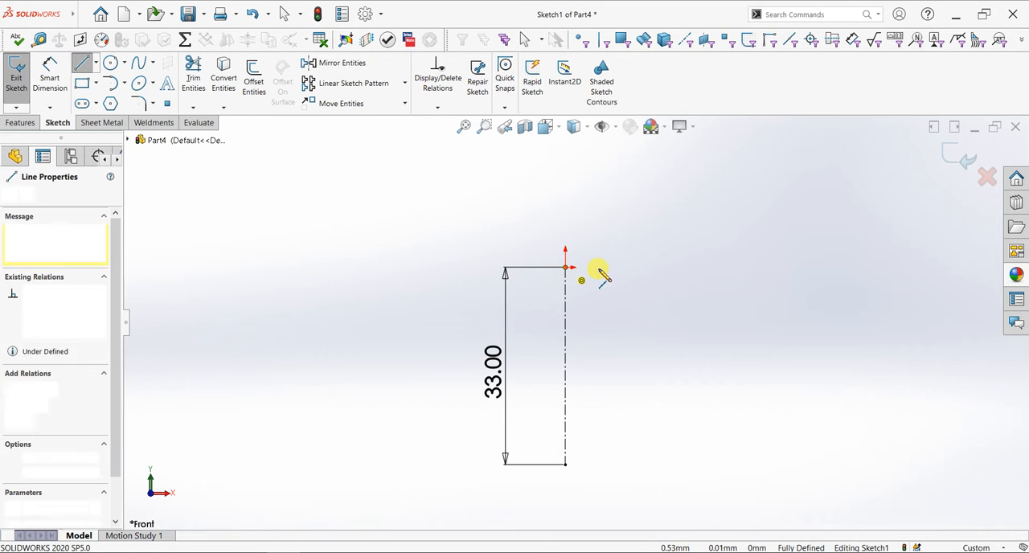
click(598, 267)
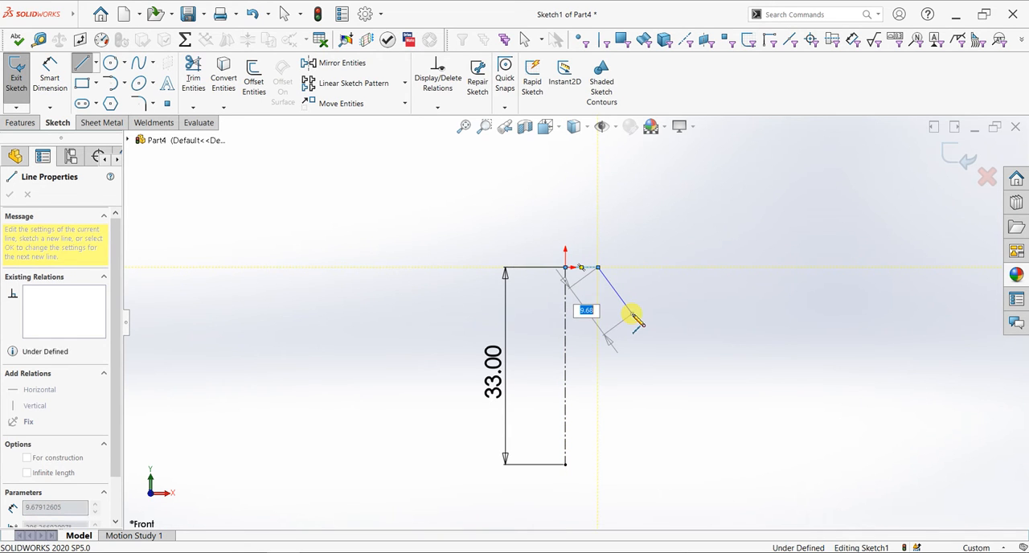
click(633, 321)
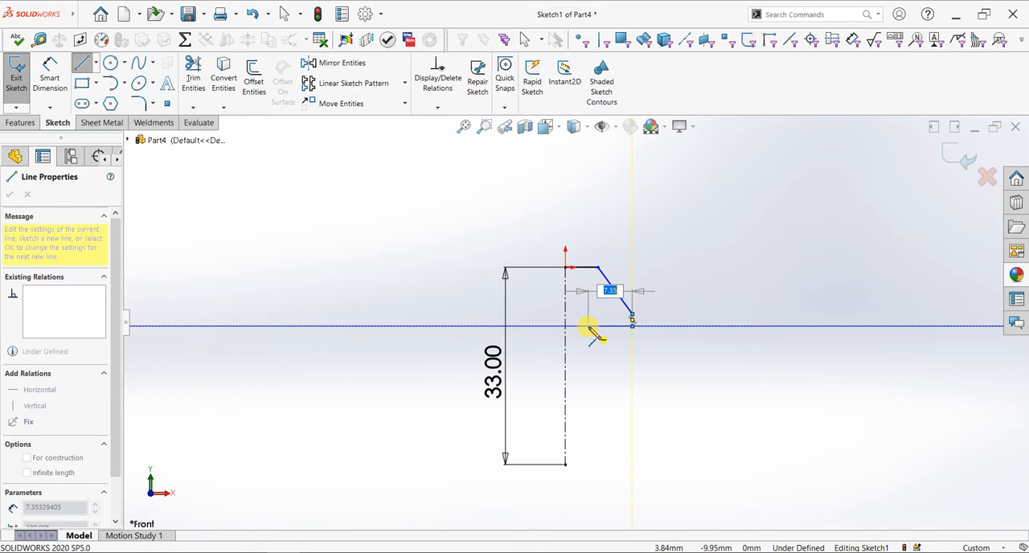
click(589, 326)
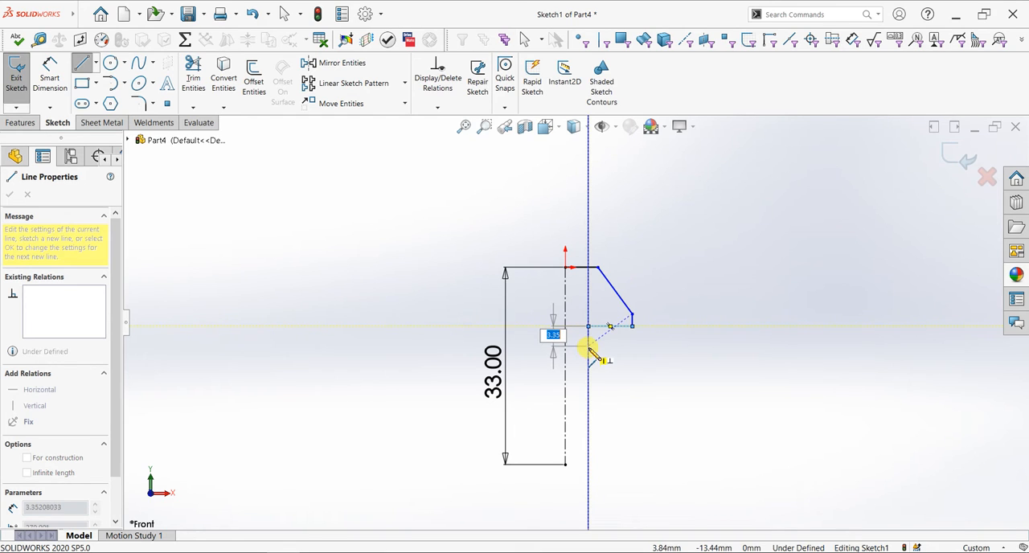
click(589, 350)
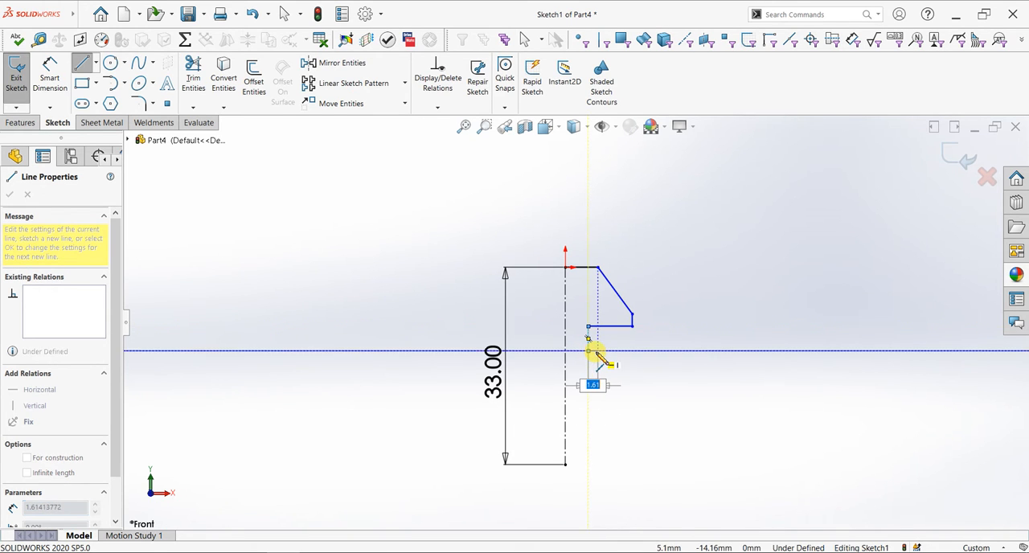
click(593, 350)
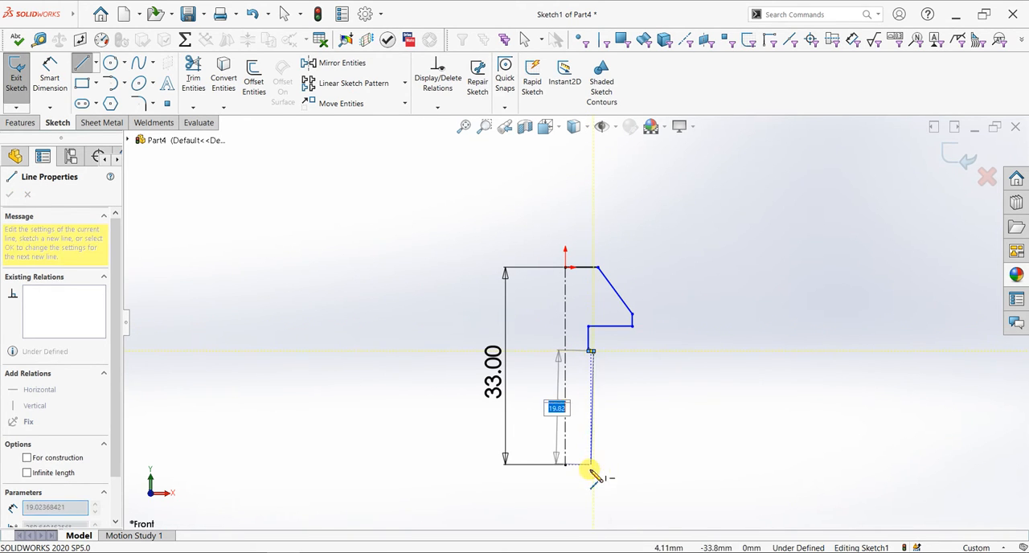
click(593, 463)
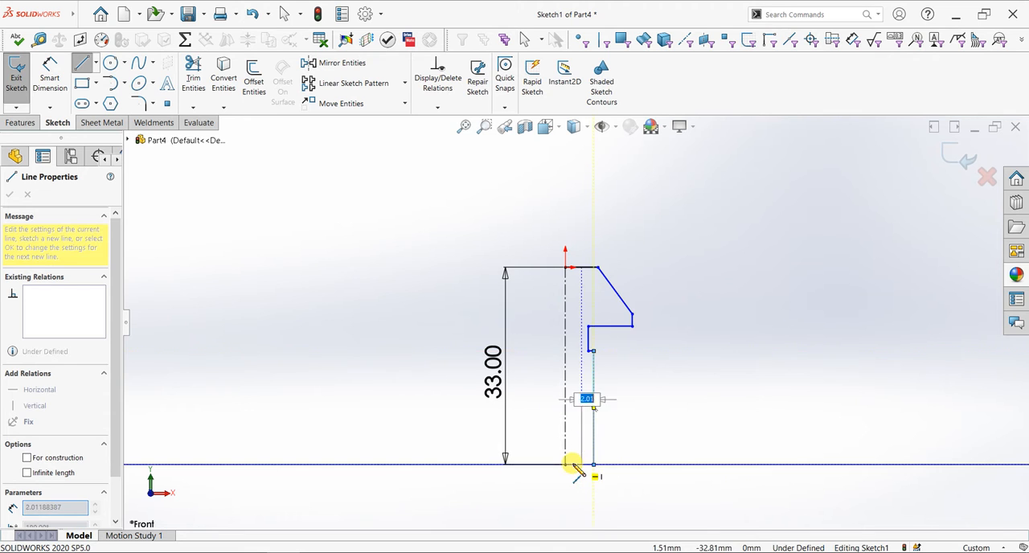
click(566, 464)
right_click(696, 365)
click(709, 374)
Dimension the profile's top horizontal edge at the origin to 4 mm
scroll(455, 280, down, 3)
click(56, 93)
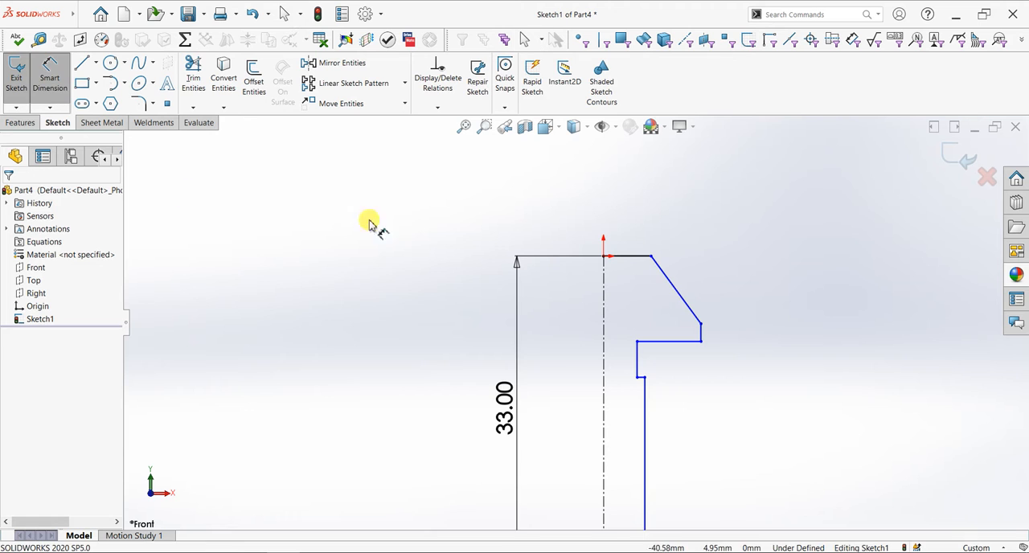
click(618, 257)
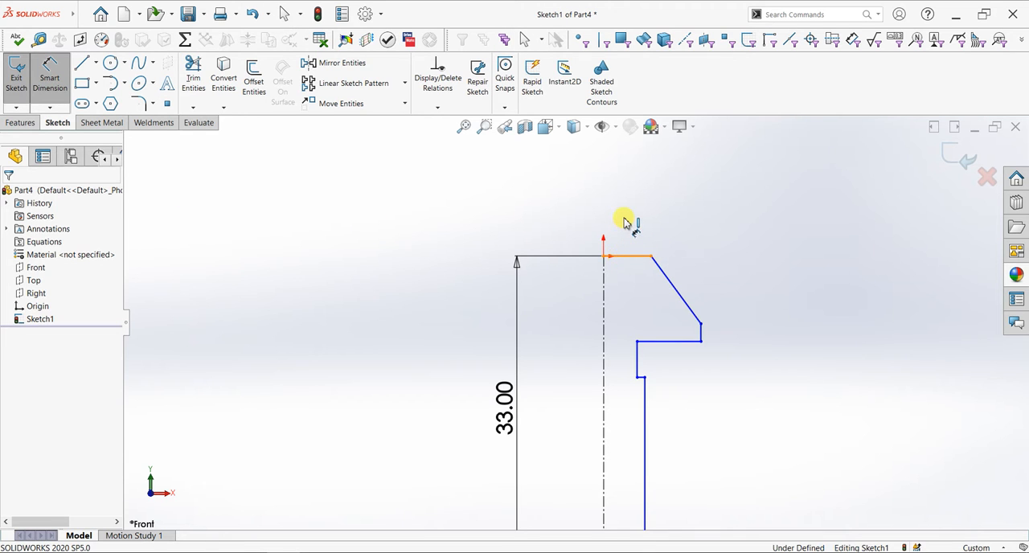
click(623, 222)
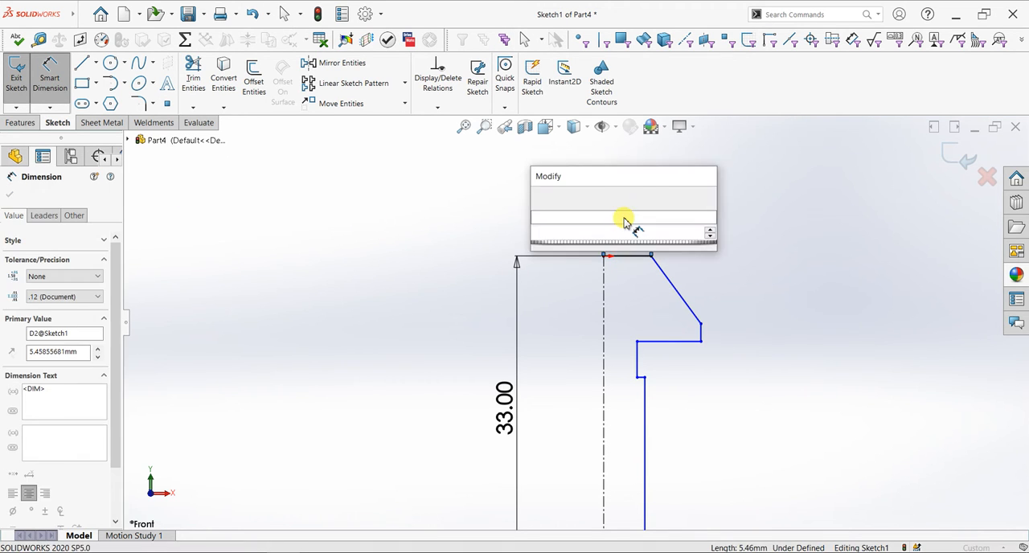
text(4)
key(Return)
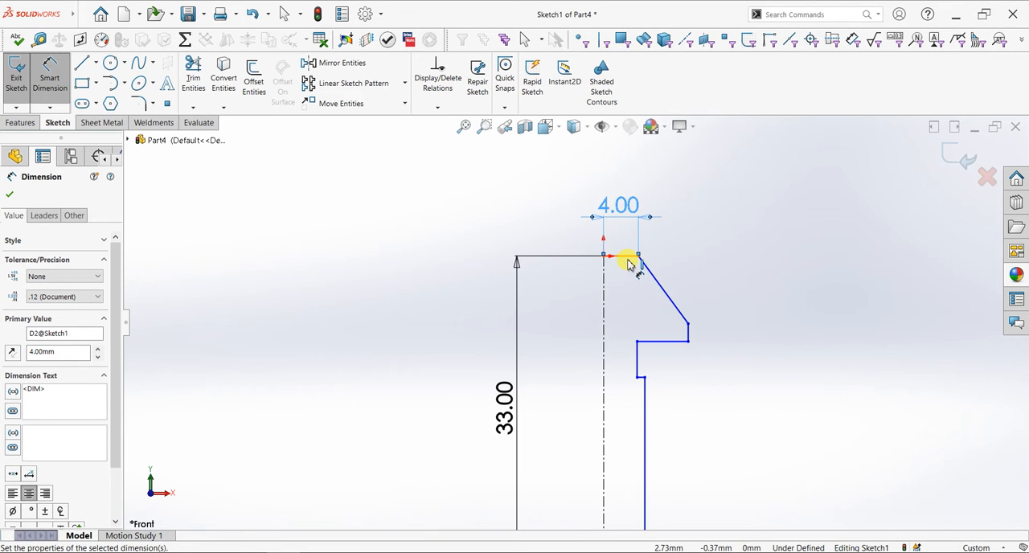
Dimension the vertical distance between the top edge and the head's underside ledge to 8 mm
click(664, 342)
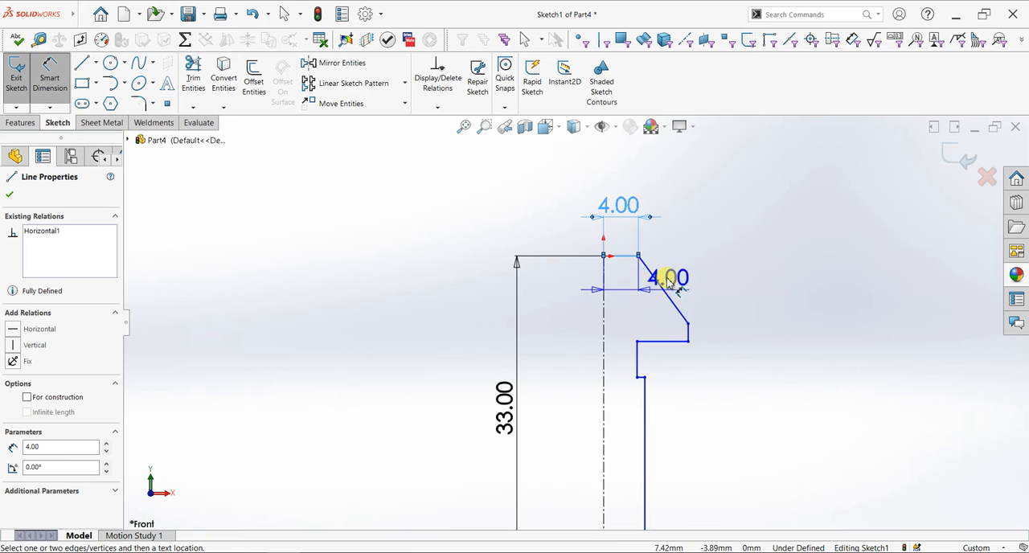
click(668, 342)
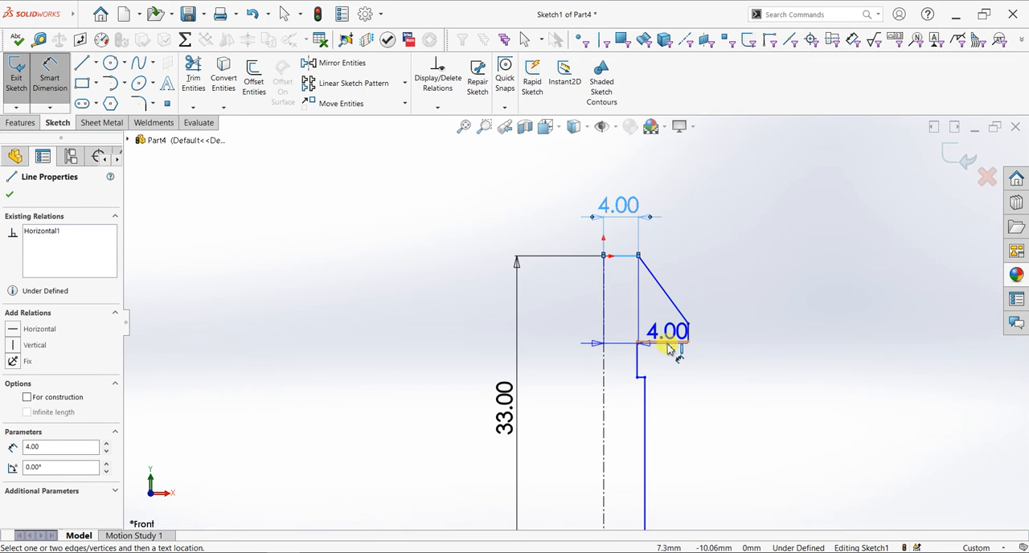
click(570, 319)
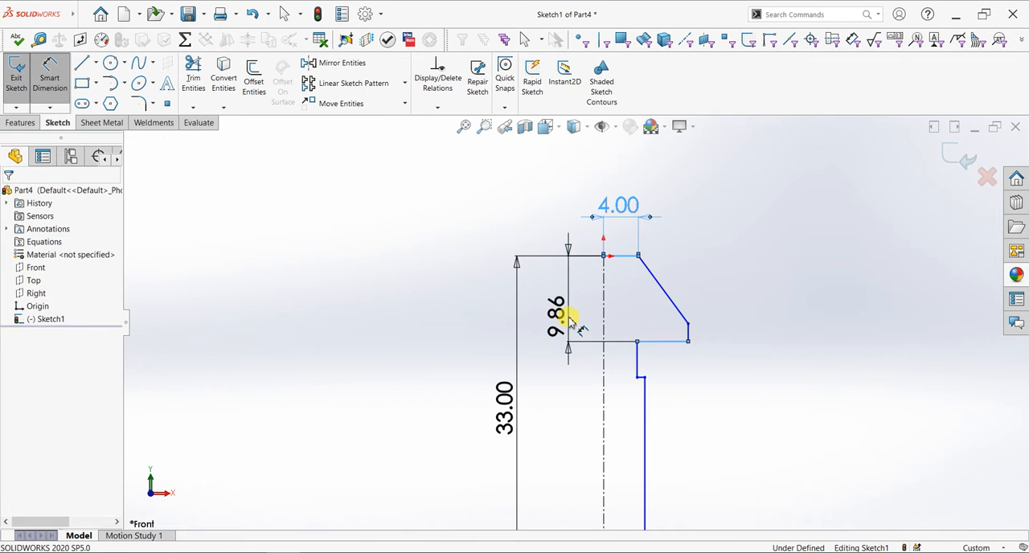
click(569, 318)
text(8)
key(Return)
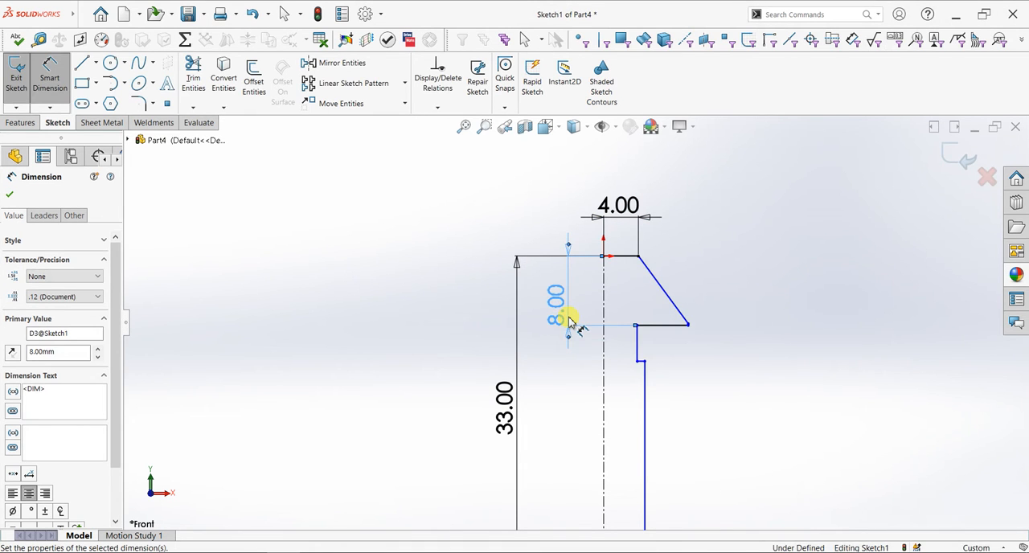
Dimension the short vertical rim at the head's outer edge to 2 mm
scroll(689, 325, down, 4)
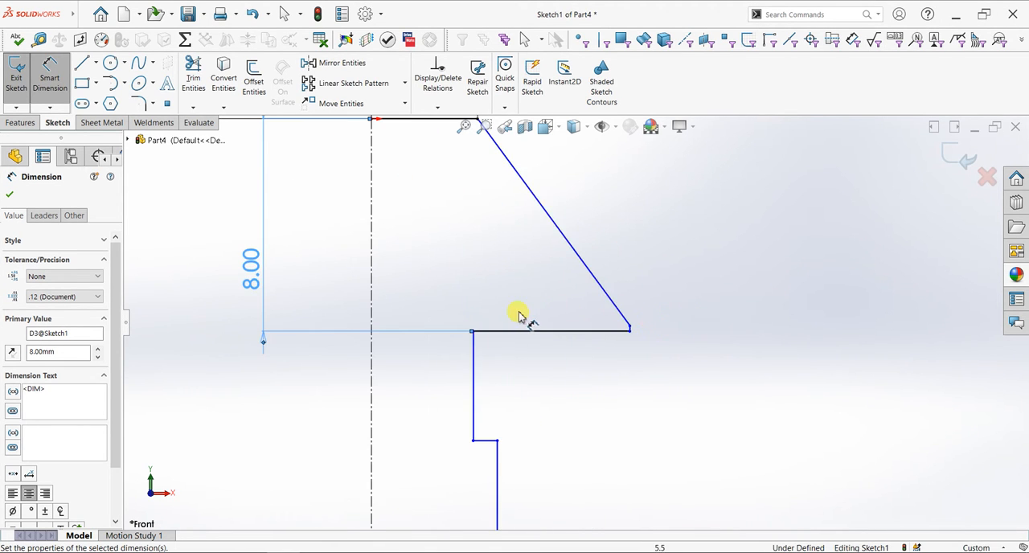
scroll(519, 315, down, 4)
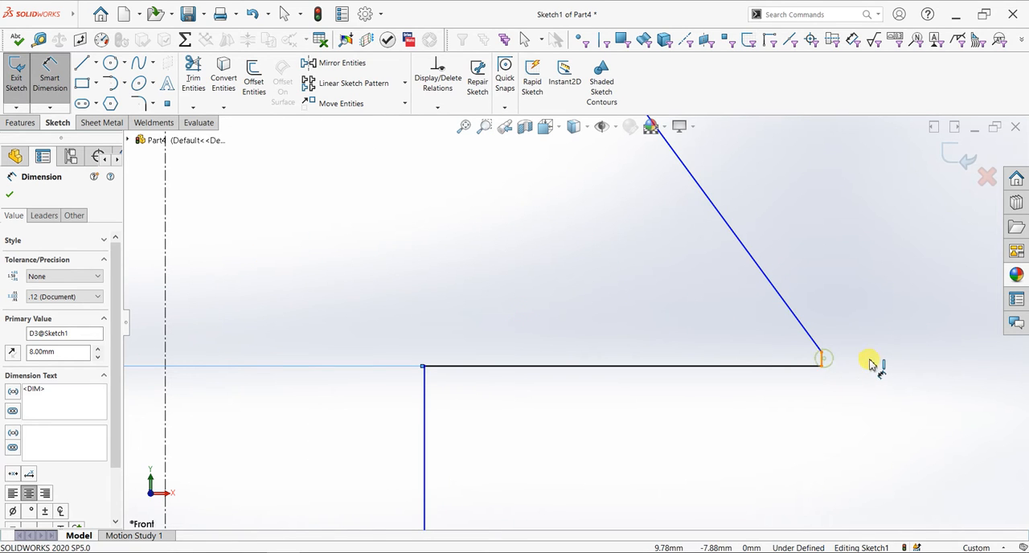
click(823, 358)
click(878, 362)
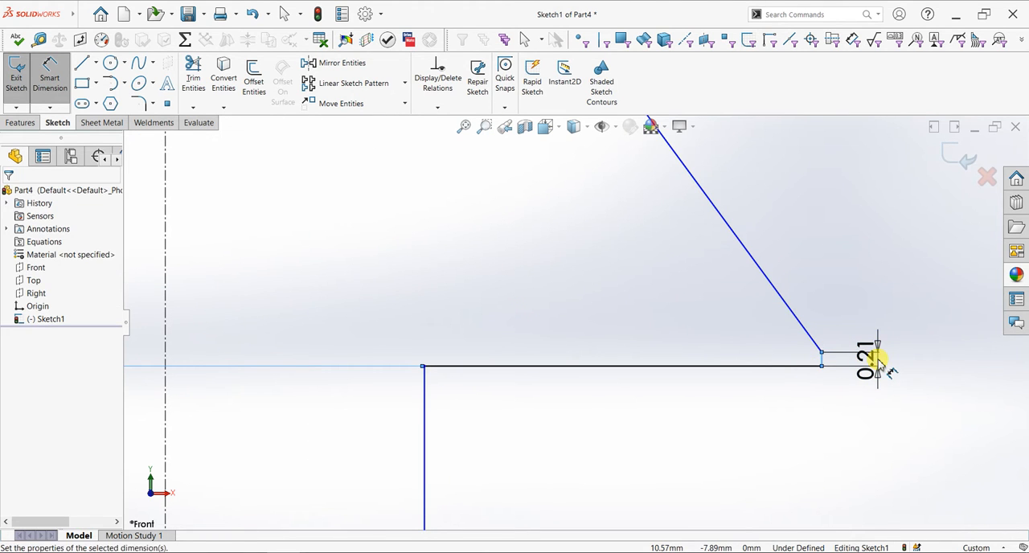
text(1)
key(Return)
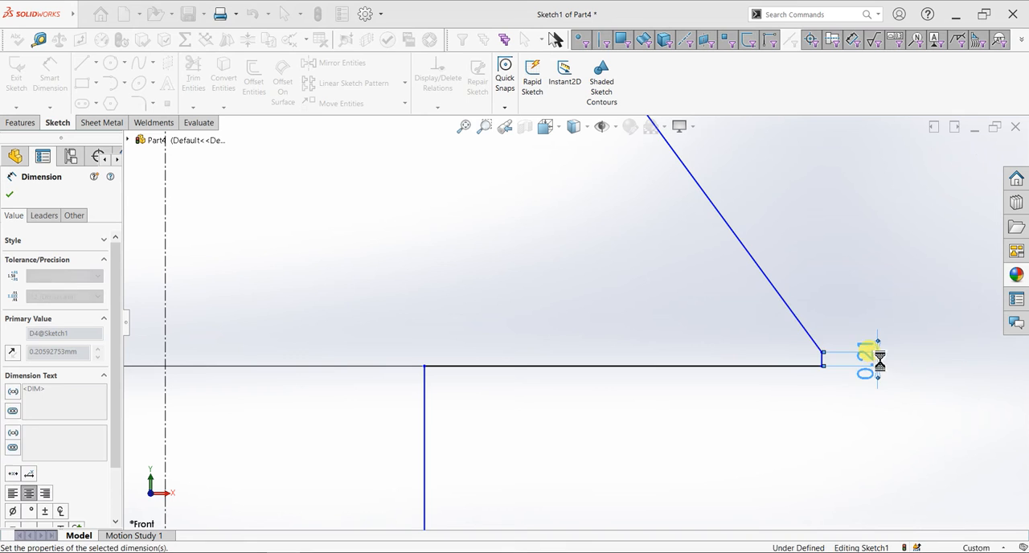
scroll(796, 338, up, 5)
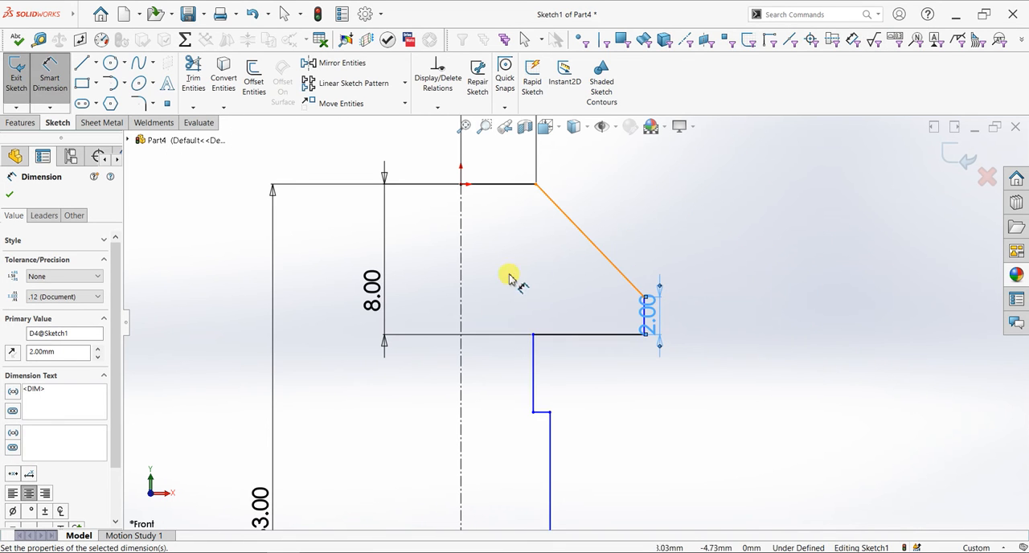
Dimension the horizontal distance from the centerline to the head's outer rim as 10 mm
click(644, 325)
click(644, 321)
scroll(637, 245, up, 4)
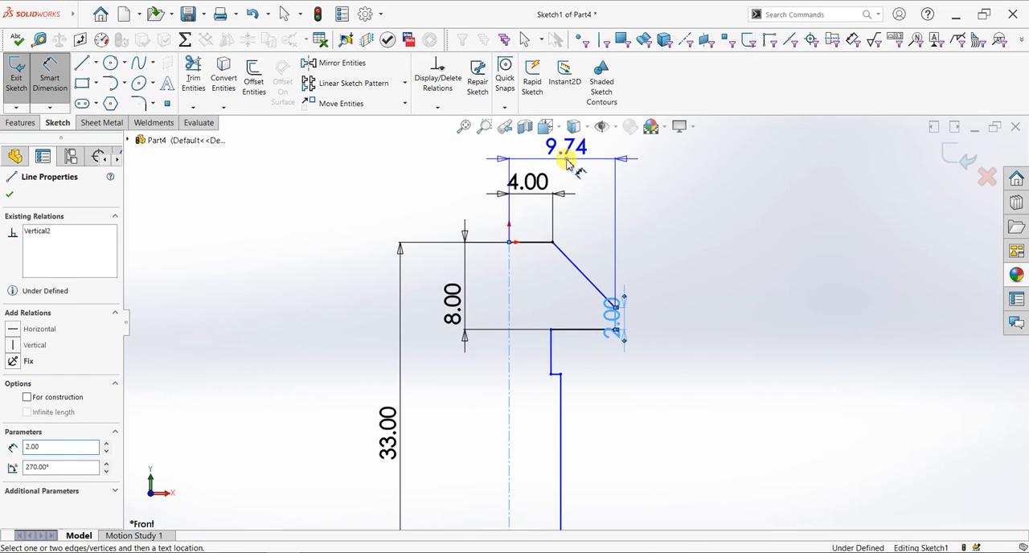
click(568, 163)
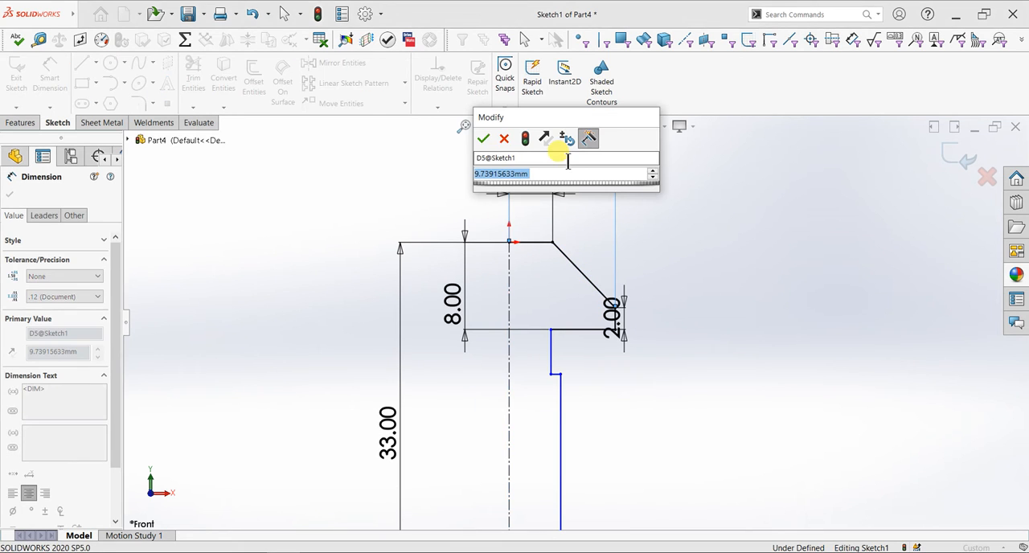
text(10)
key(Return)
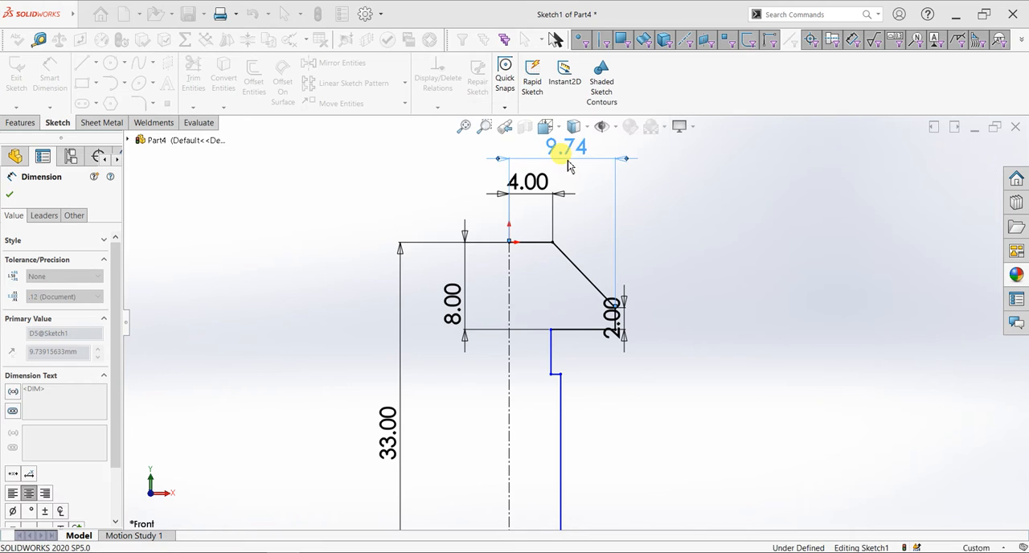
Dimension the horizontal distance from the centerline to the neck line below the head as 3.5 mm
scroll(519, 363, down, 2)
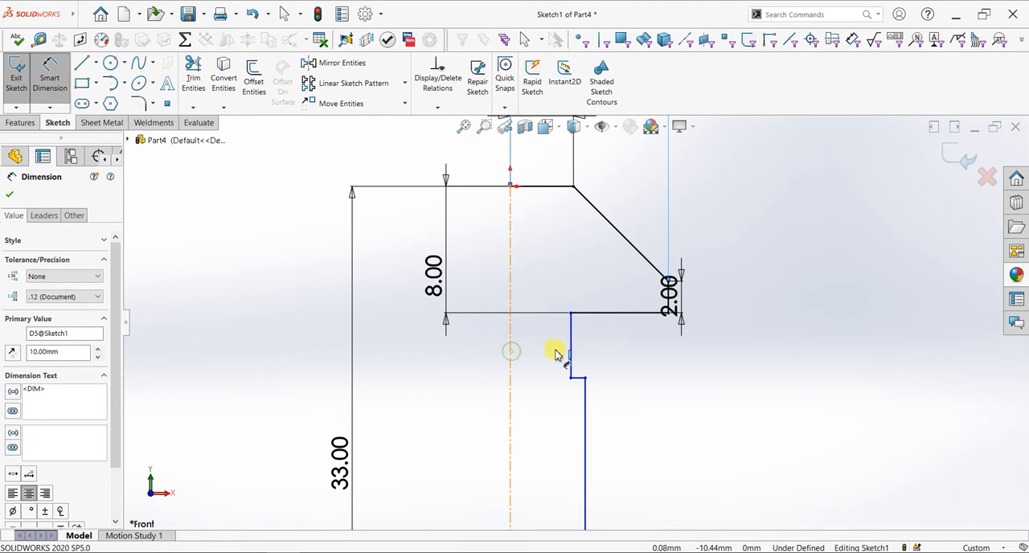
click(511, 354)
click(569, 348)
click(549, 354)
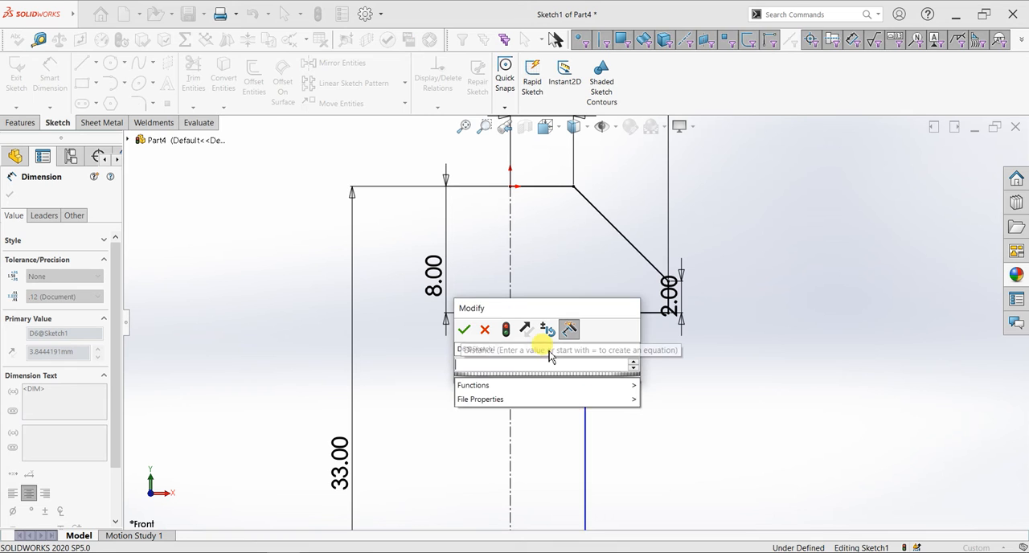
text(3.5)
key(Return)
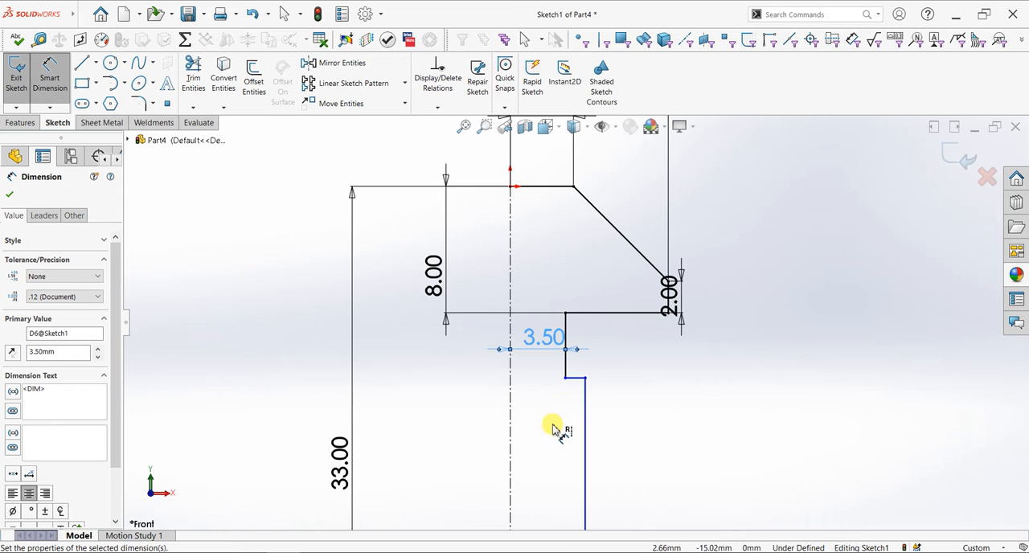
Dimension the horizontal distance from the centerline to the shaft's outer line as 10 mm
scroll(553, 429, up, 2)
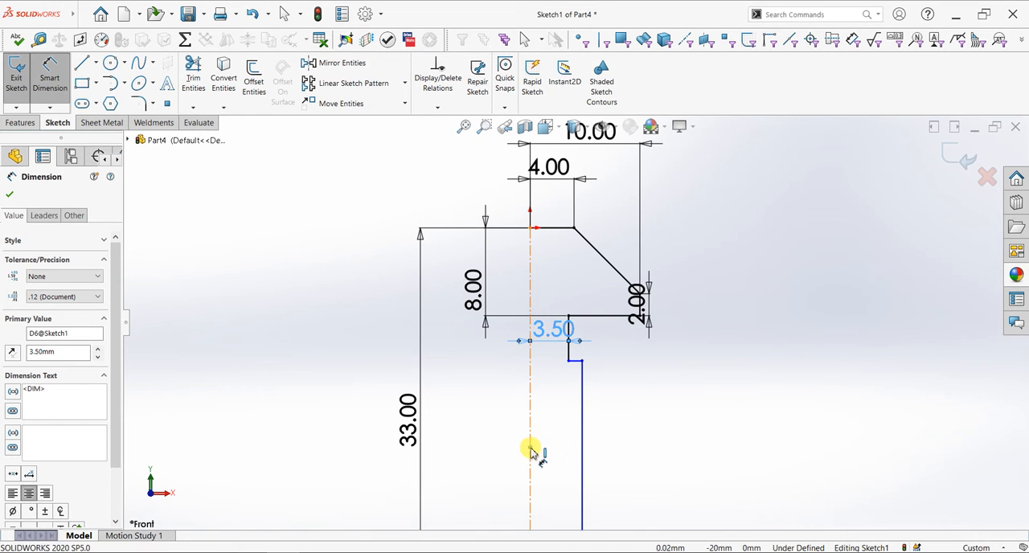
click(530, 453)
click(582, 452)
click(646, 453)
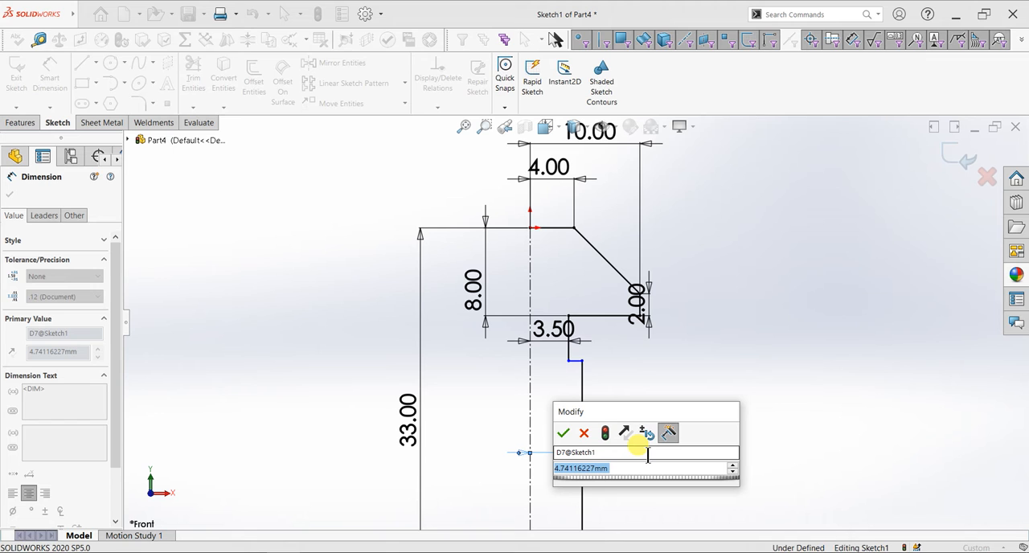
text(10)
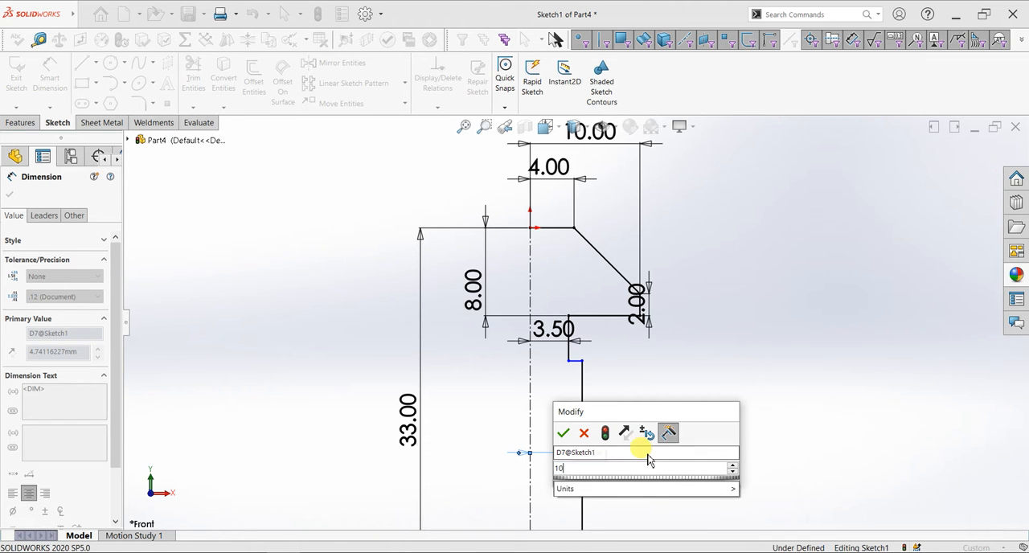
key(Return)
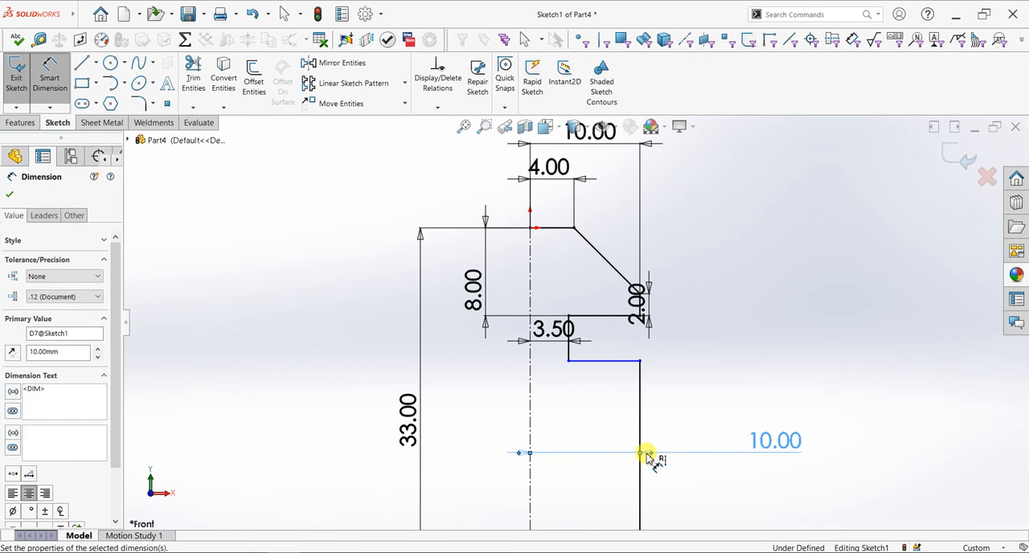
Set the centerline-to-shaft dimension to 5 mm and finish dimensioning the sketch
double_click(769, 446)
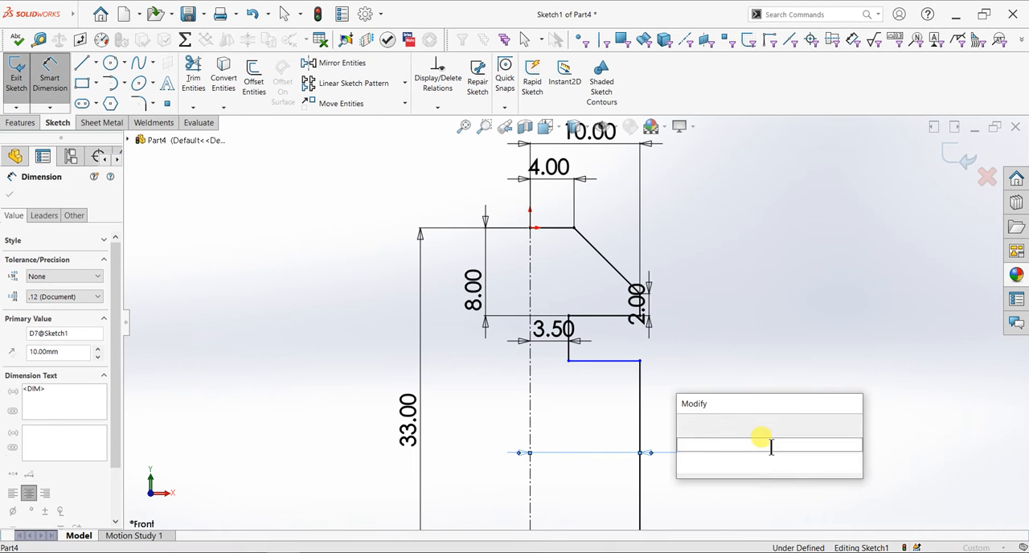
text(5)
key(Return)
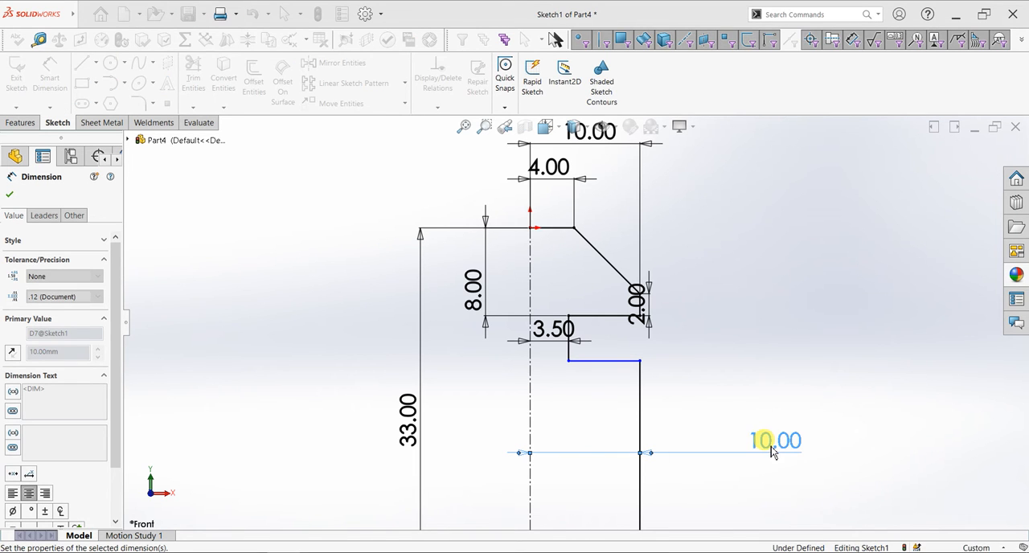
scroll(615, 450, up, 2)
scroll(550, 448, down, 1)
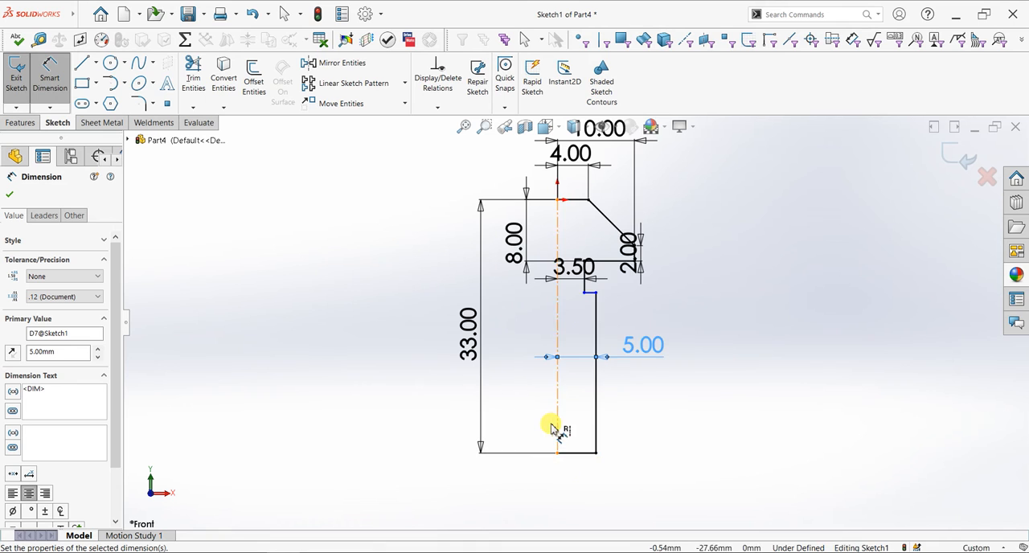
scroll(581, 242, down, 2)
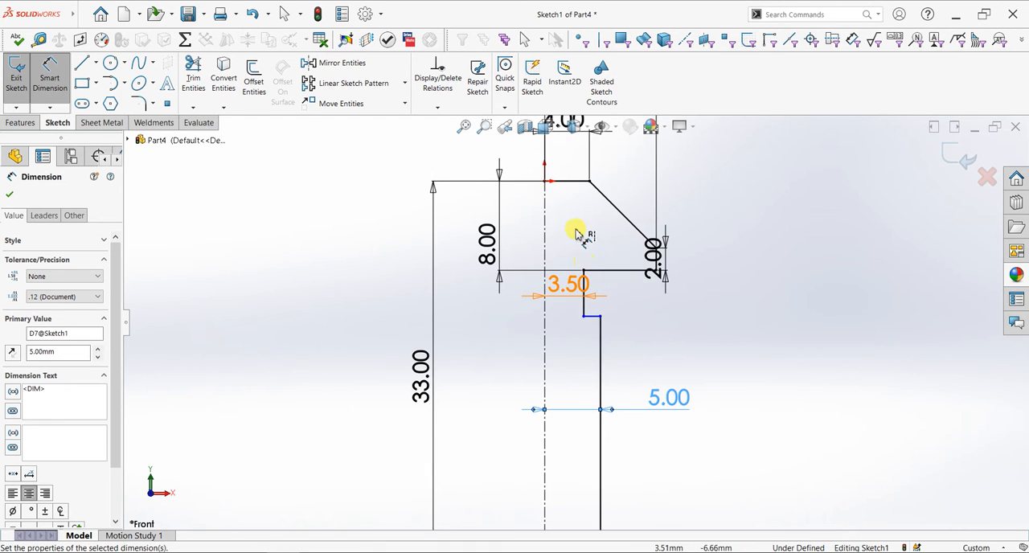
click(10, 194)
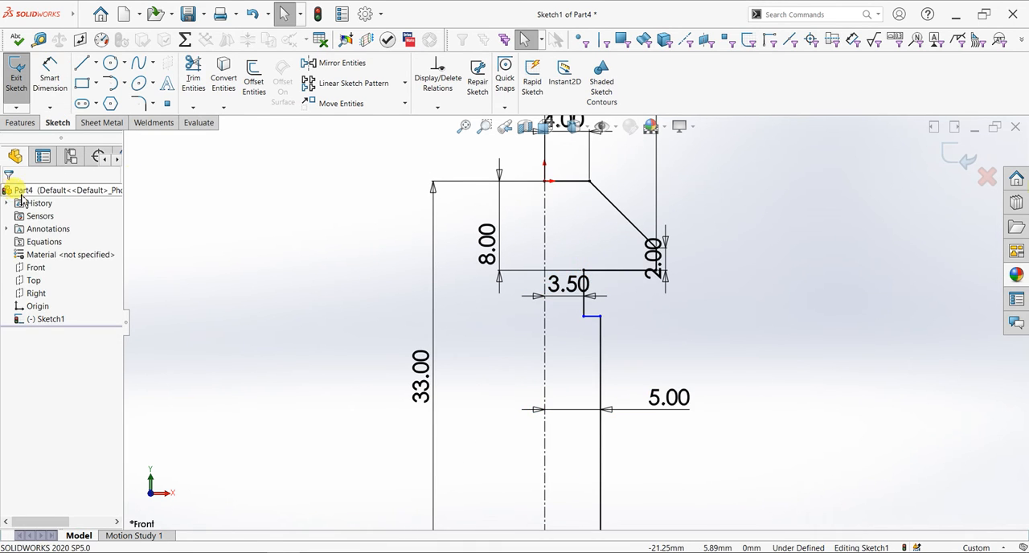
Add 1 mm sketch fillets at both inner corners of the neck, where it meets the head's underside and the shaft shoulder
click(139, 102)
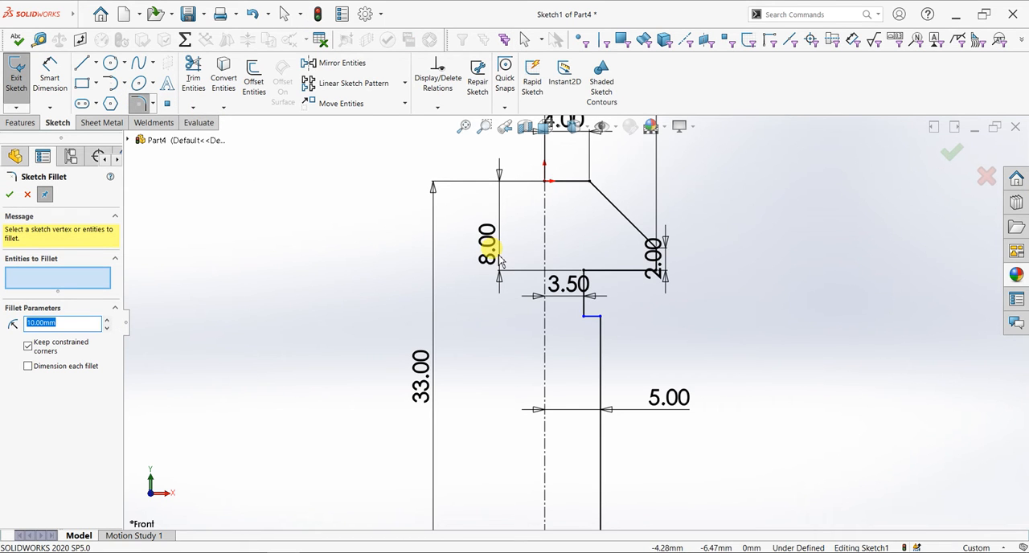
scroll(498, 255, down, 3)
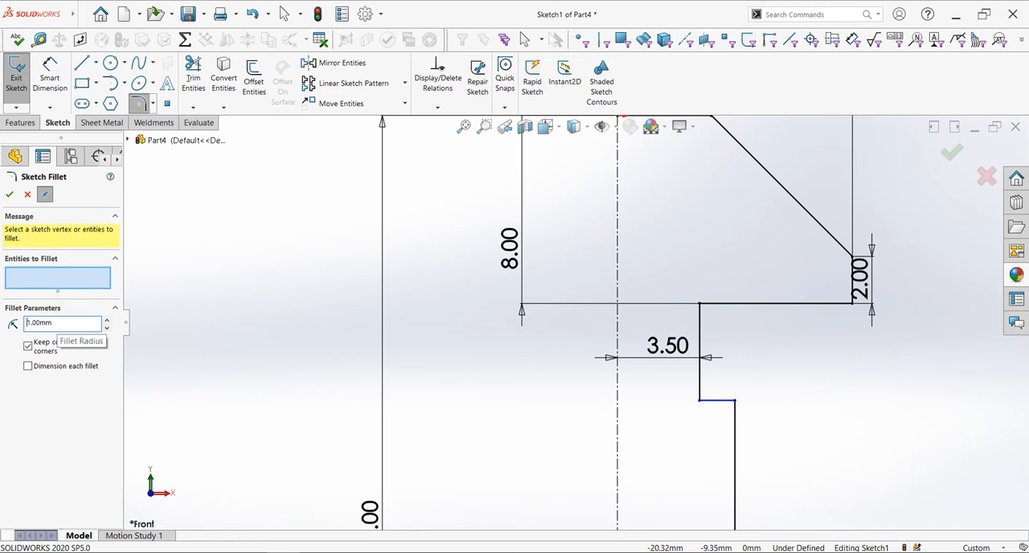
click(700, 304)
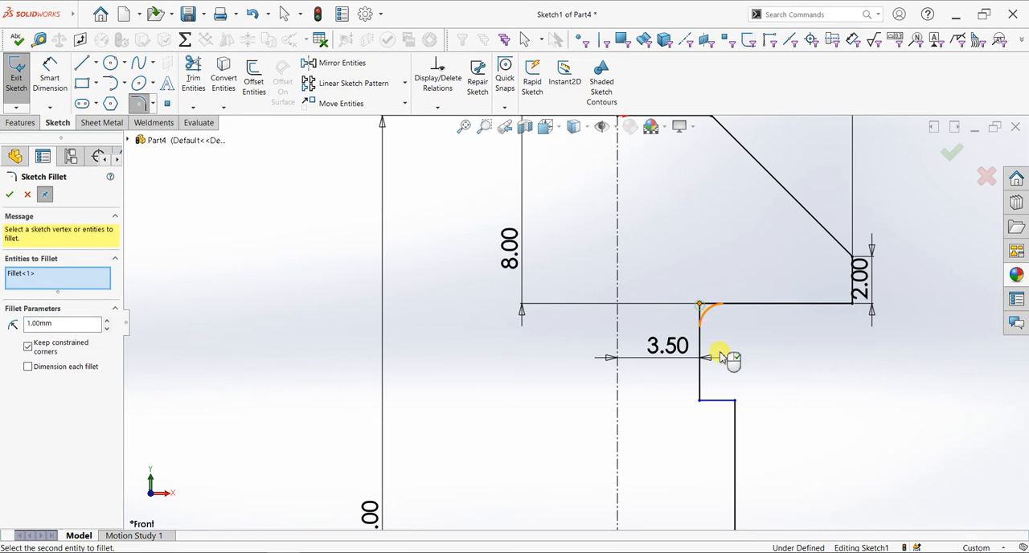
click(702, 402)
click(9, 195)
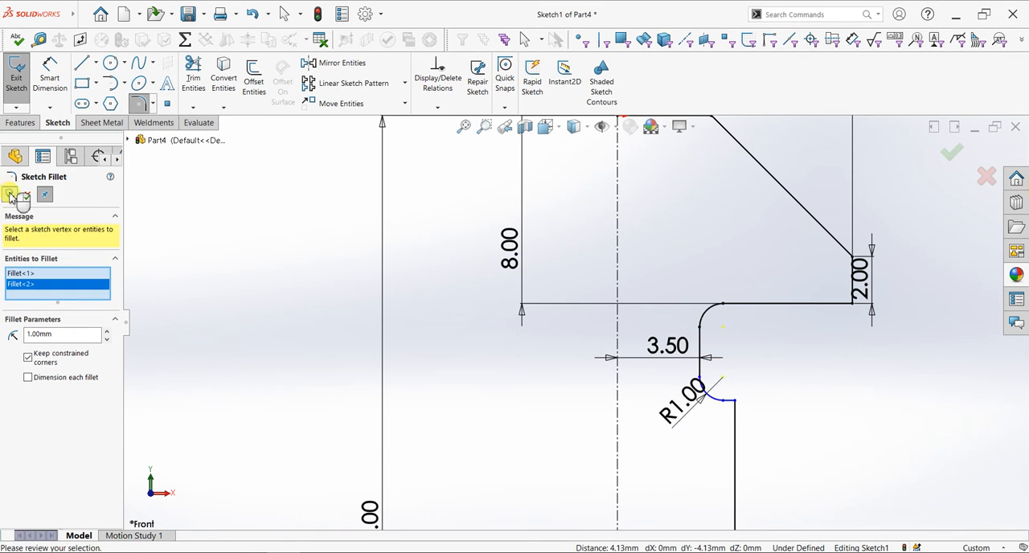
click(10, 196)
Revolve the half-profile 360 degrees about the vertical centerline into a solid, using a Blind direction
scroll(586, 323, up, 3)
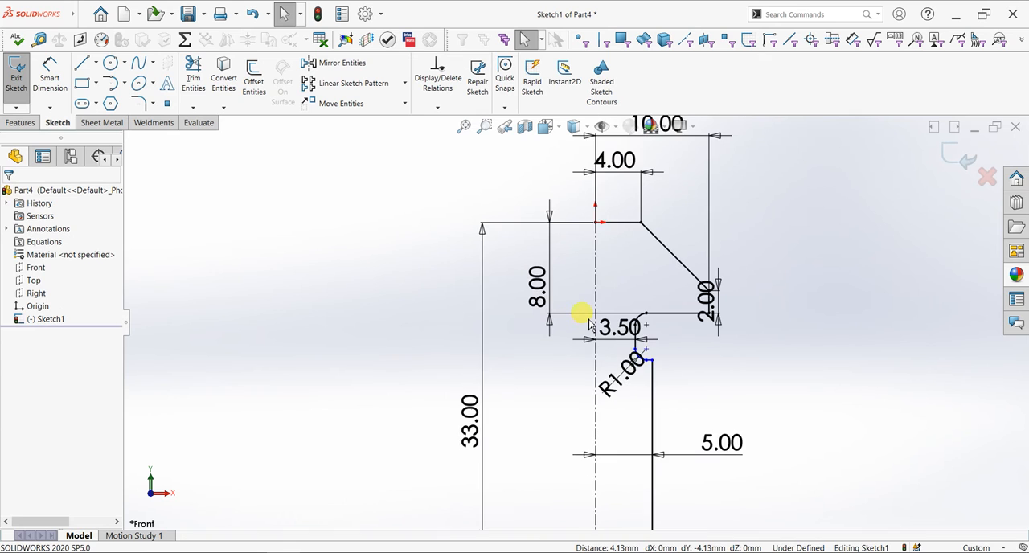
scroll(588, 323, up, 3)
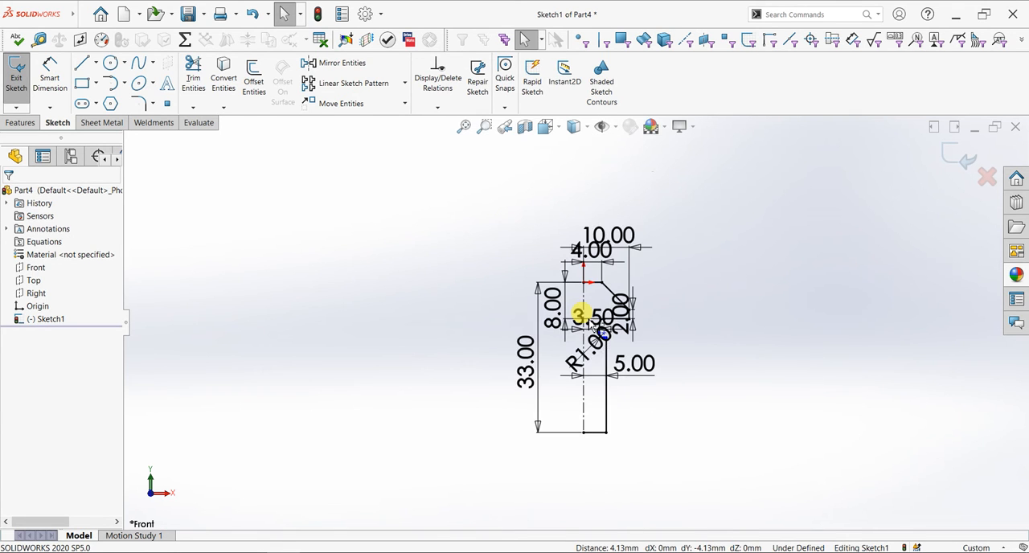
click(21, 122)
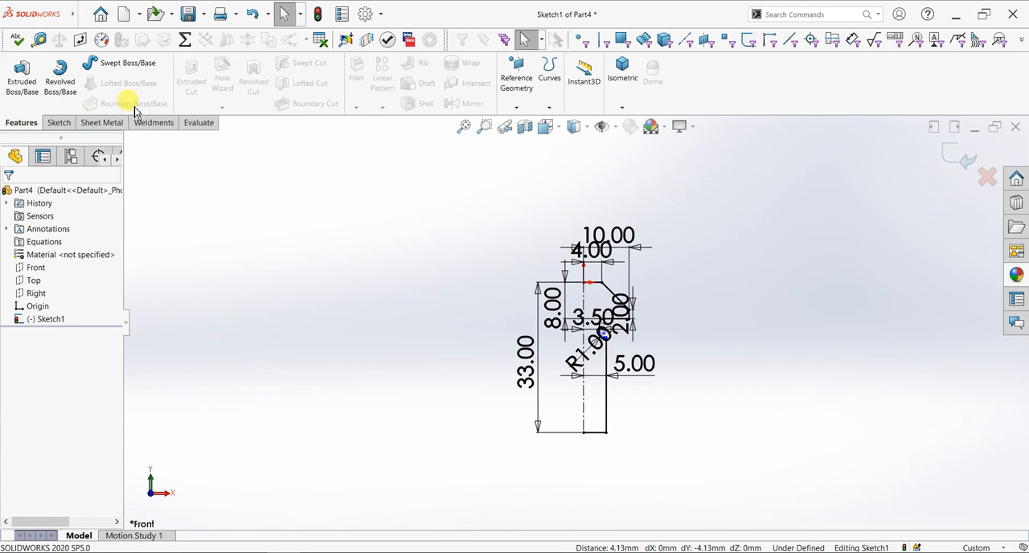
click(60, 77)
click(546, 291)
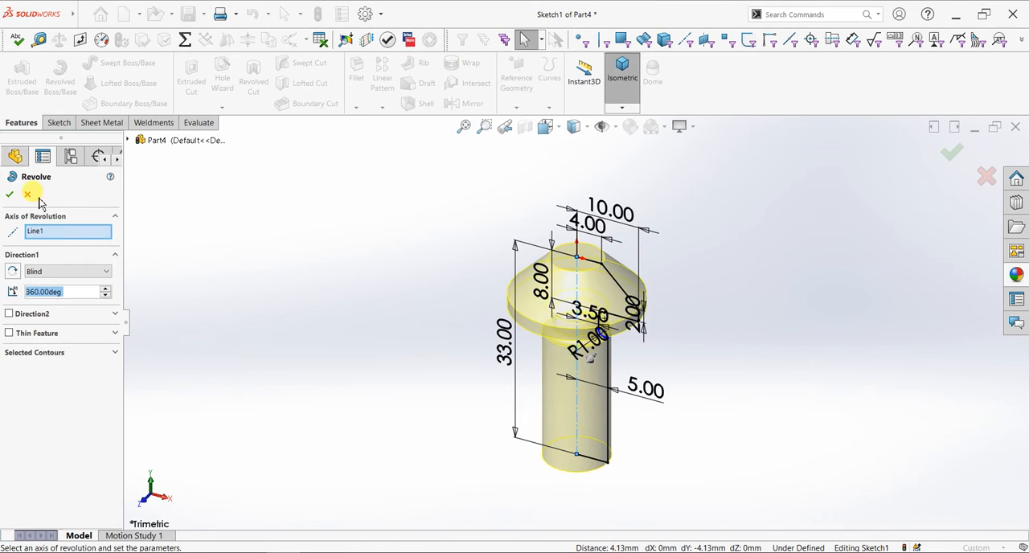
click(11, 194)
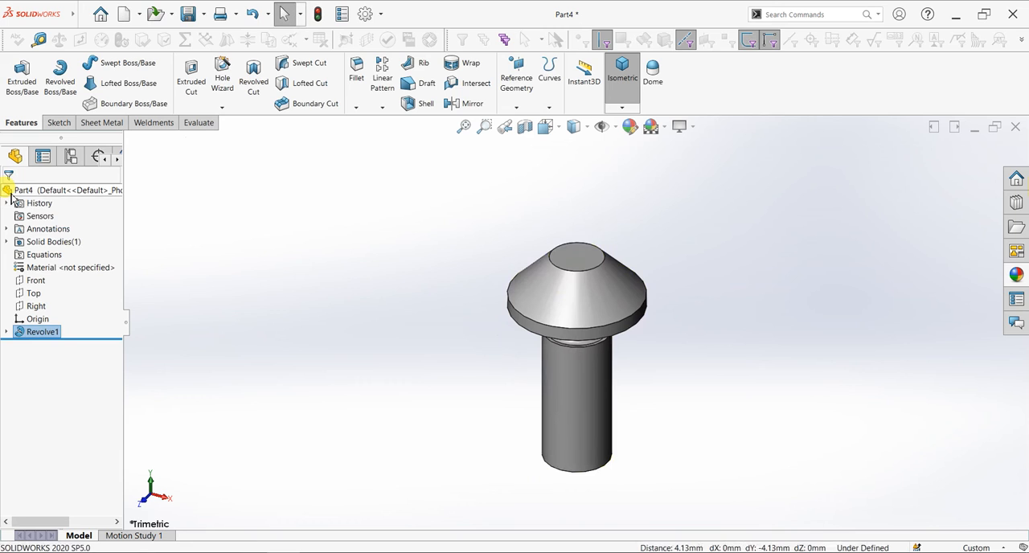
Raise the document's image quality, setting both the shaded and wireframe resolutions near the high end
click(367, 14)
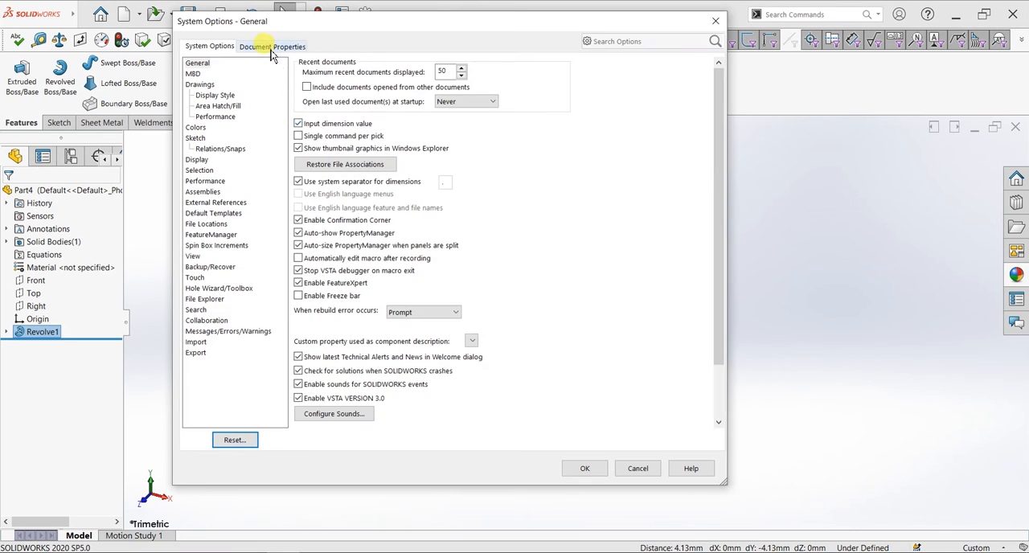
click(265, 45)
click(210, 181)
drag(335, 90, 497, 102)
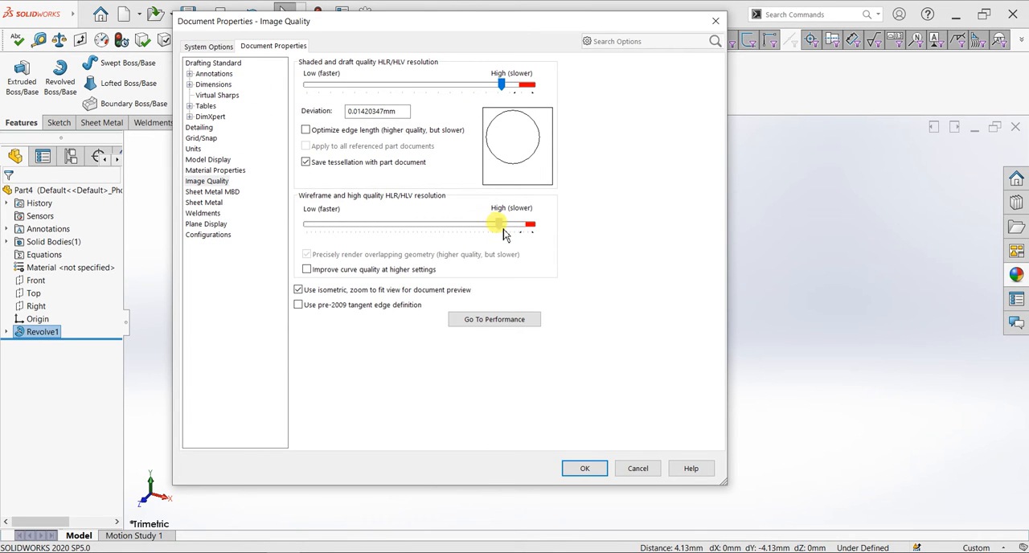
click(570, 472)
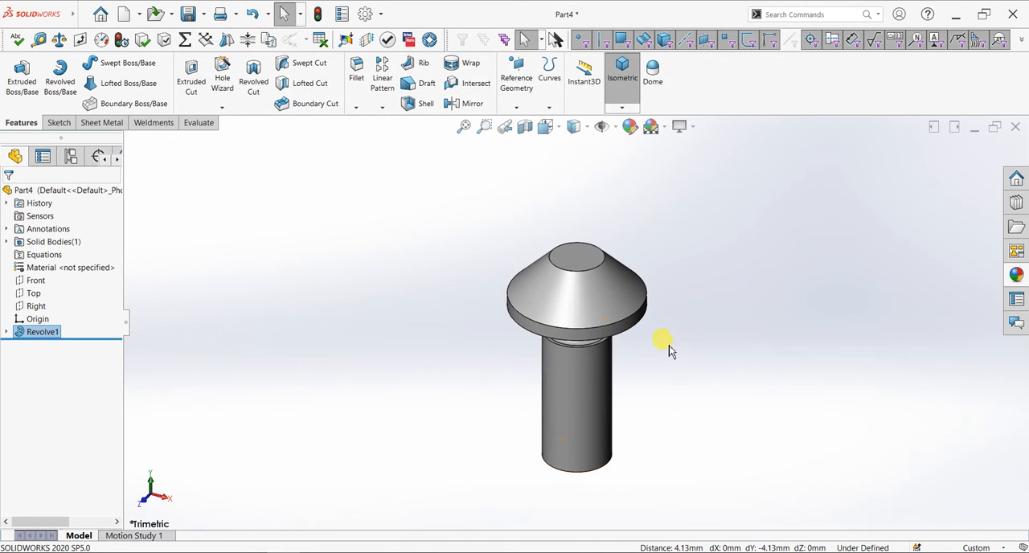
Examine the revolved part's head, neck and shaft from the side and from above
scroll(668, 351, down, 2)
click(693, 128)
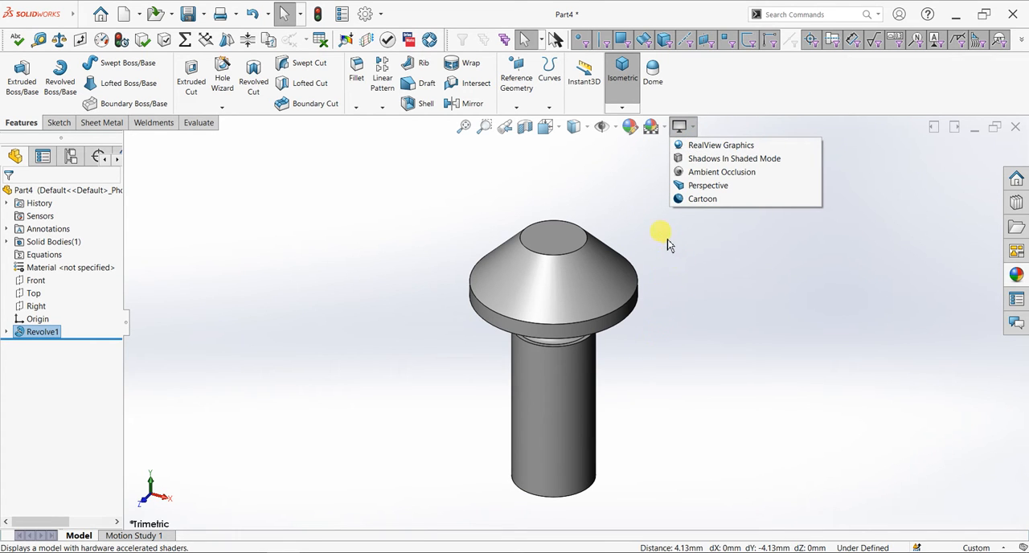
click(696, 281)
middle_drag(697, 281, 602, 294)
scroll(692, 307, up, 2)
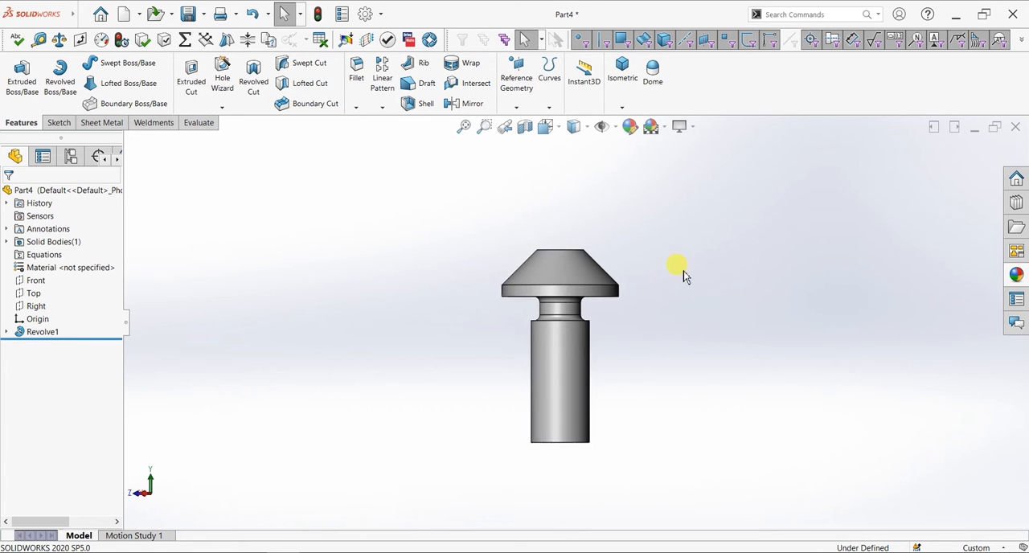
middle_drag(649, 241, 558, 340)
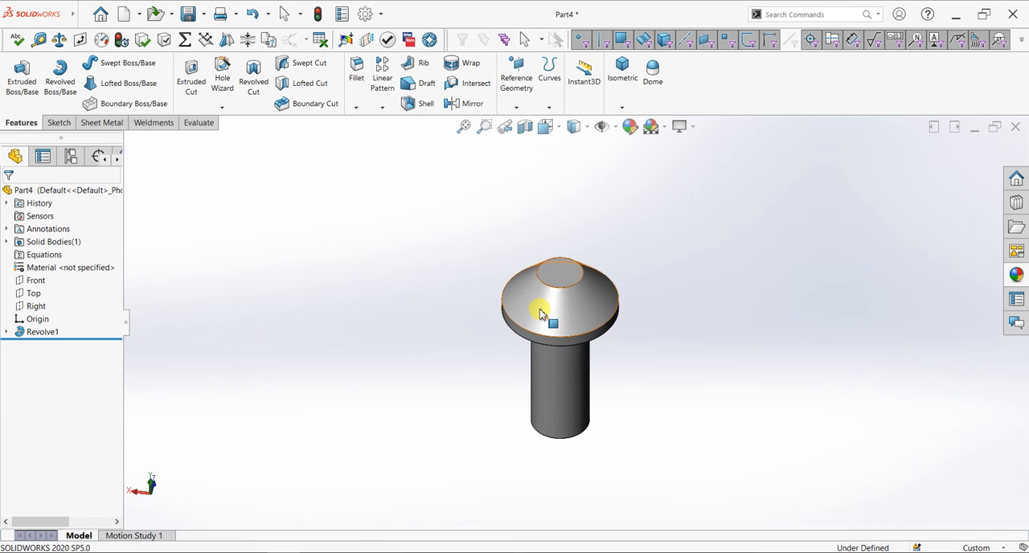
middle_drag(674, 455, 718, 356)
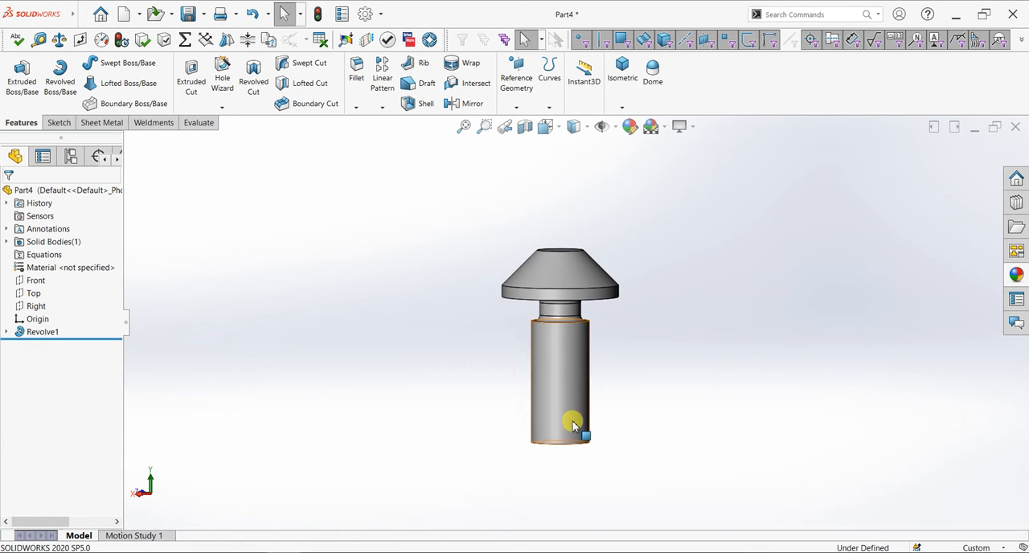
View the part straight on, normal to the Front plane
key(space)
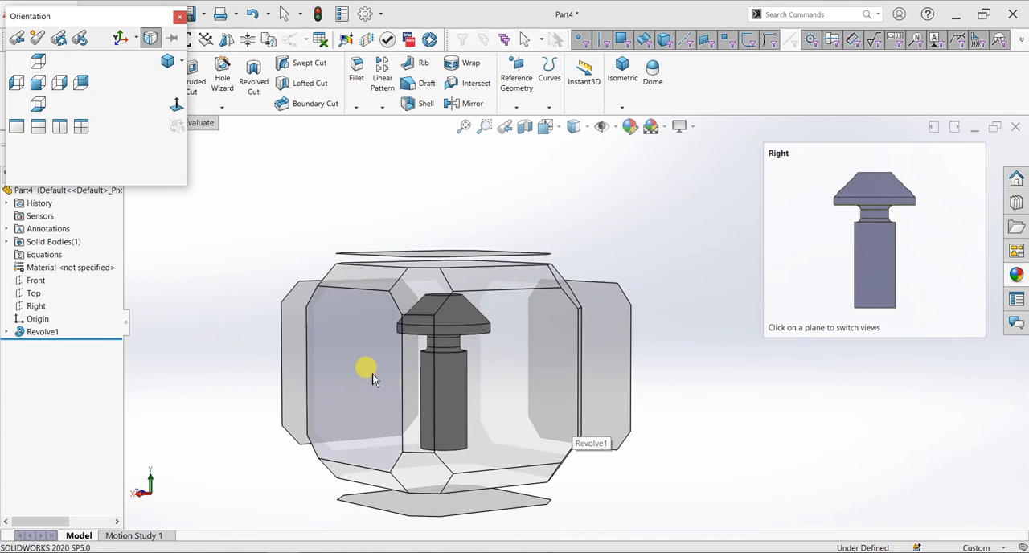
click(370, 373)
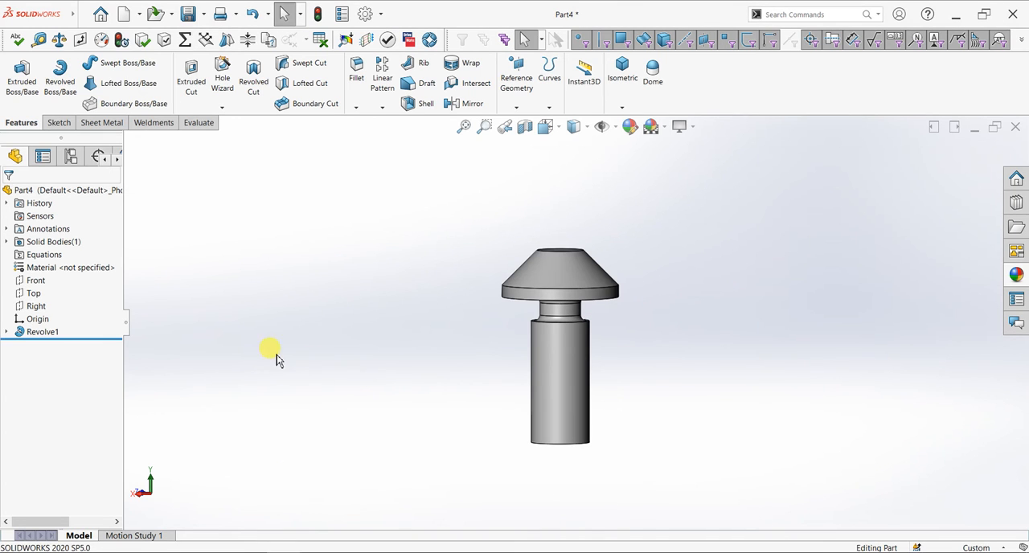
click(44, 283)
key(space)
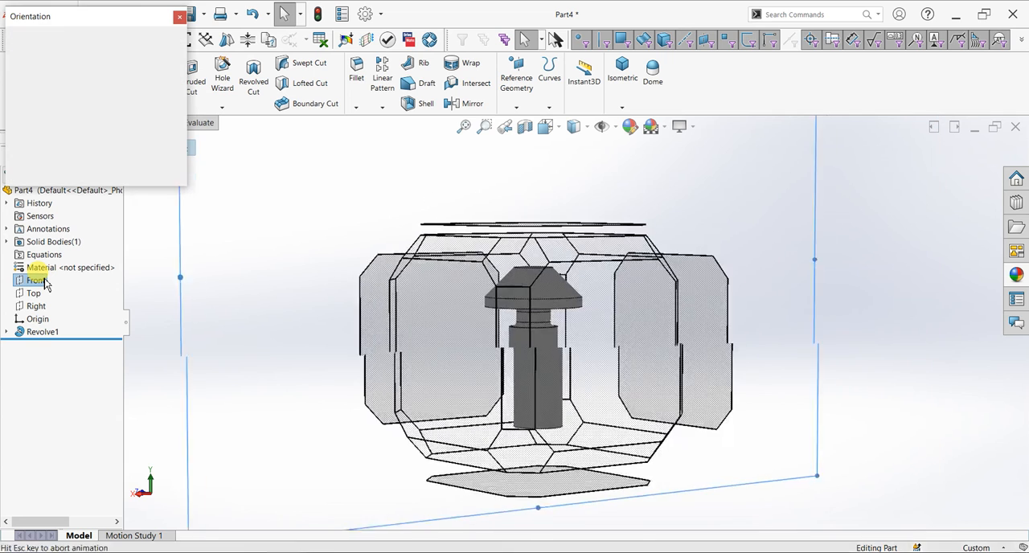
key(ctrl+8)
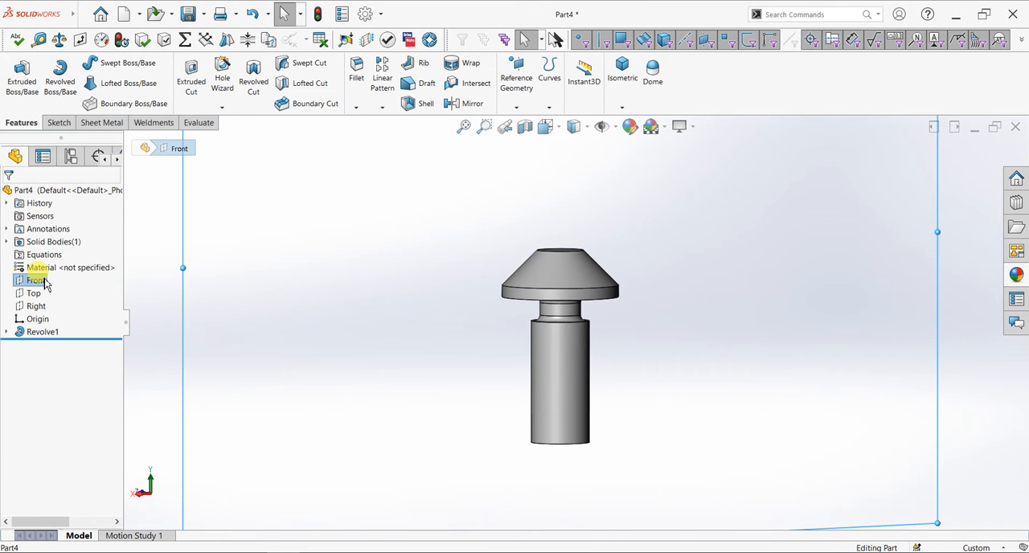
scroll(402, 316, up, 8)
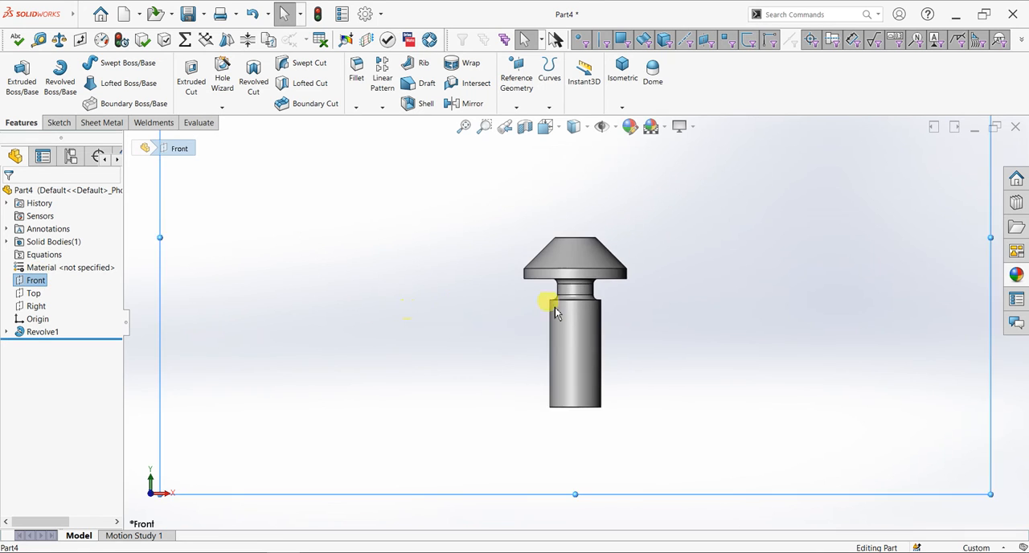
scroll(574, 356, down, 3)
Start a Thread feature on the circular edge at the free end of the shaft
middle_drag(636, 414, 673, 362)
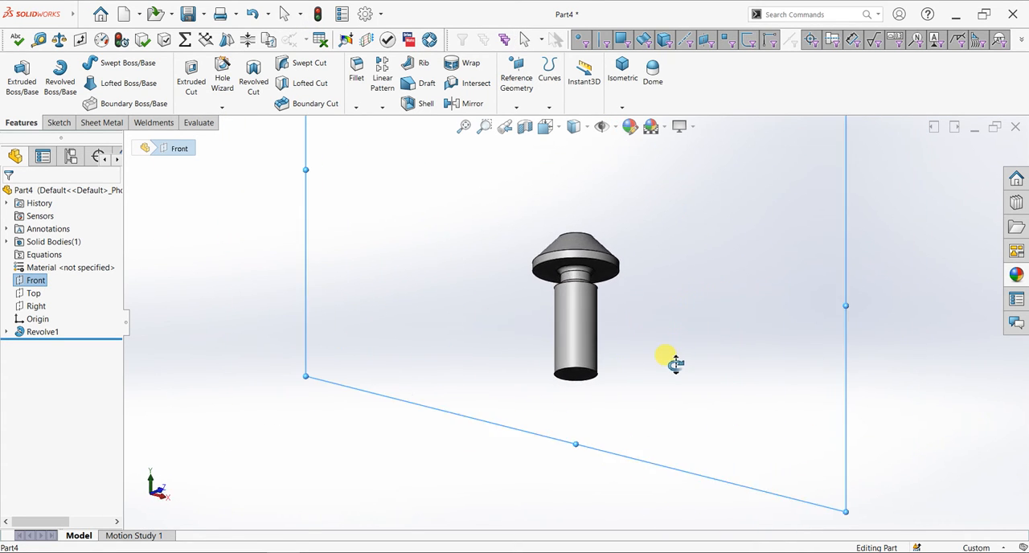
scroll(572, 358, down, 3)
scroll(630, 323, down, 2)
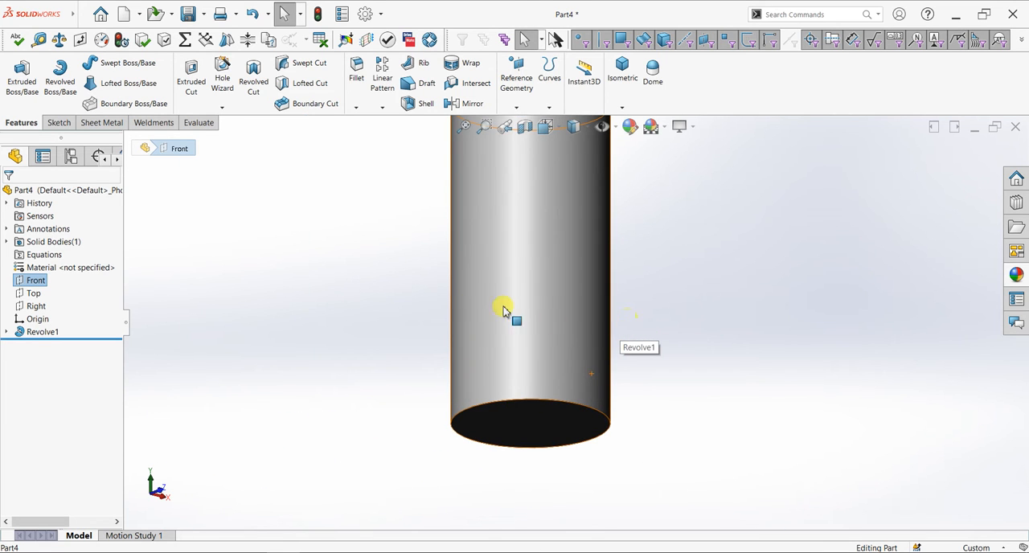
scroll(609, 384, up, 3)
click(608, 384)
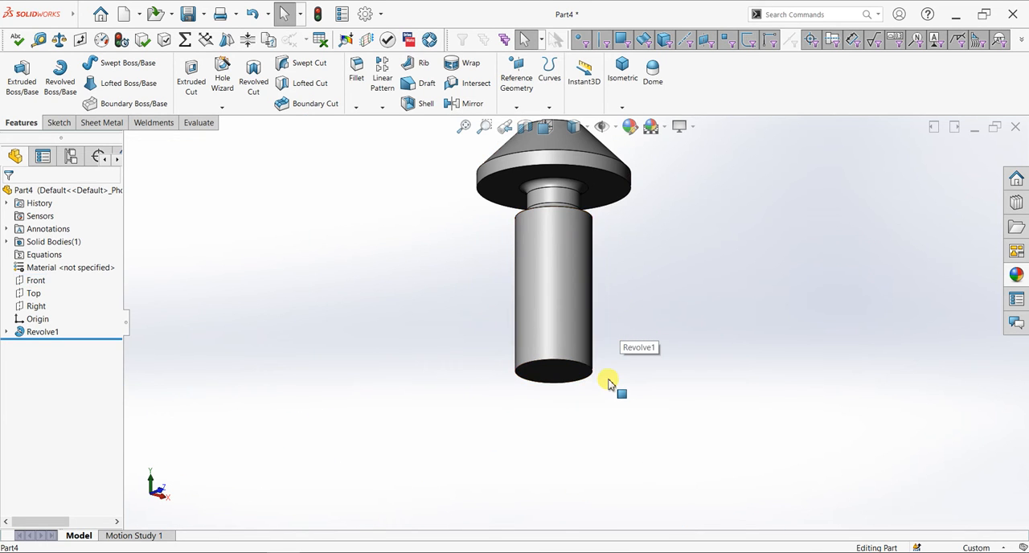
middle_drag(619, 475, 617, 410)
mouse_move(772, 352)
middle_down()
mouse_move(783, 351)
mouse_move(779, 418)
middle_up()
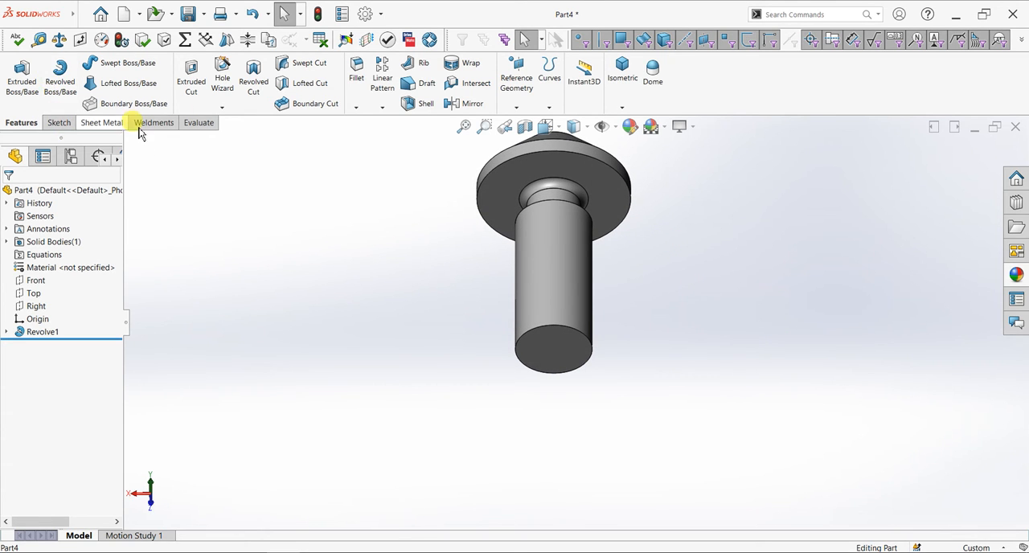
click(222, 108)
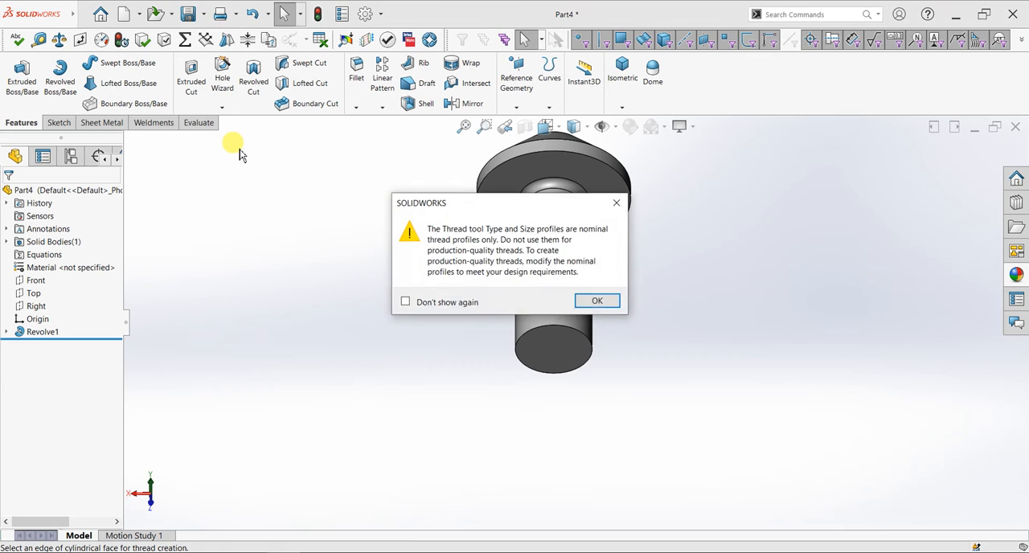
click(596, 300)
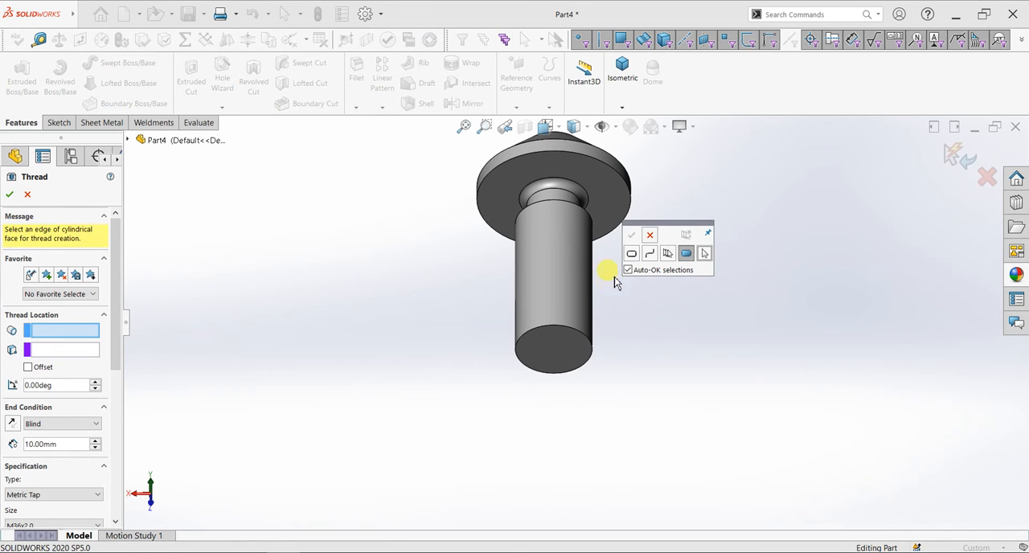
click(651, 234)
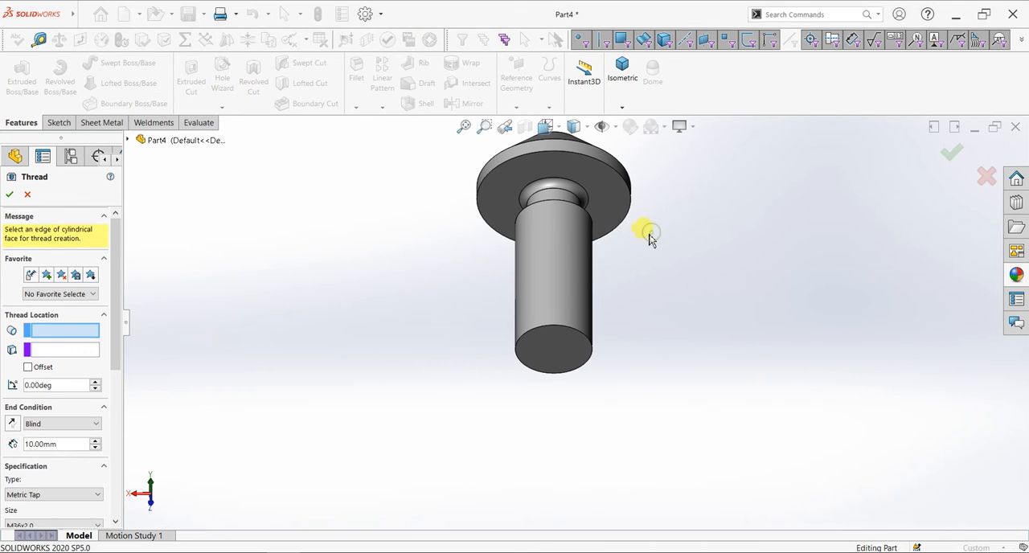
click(563, 328)
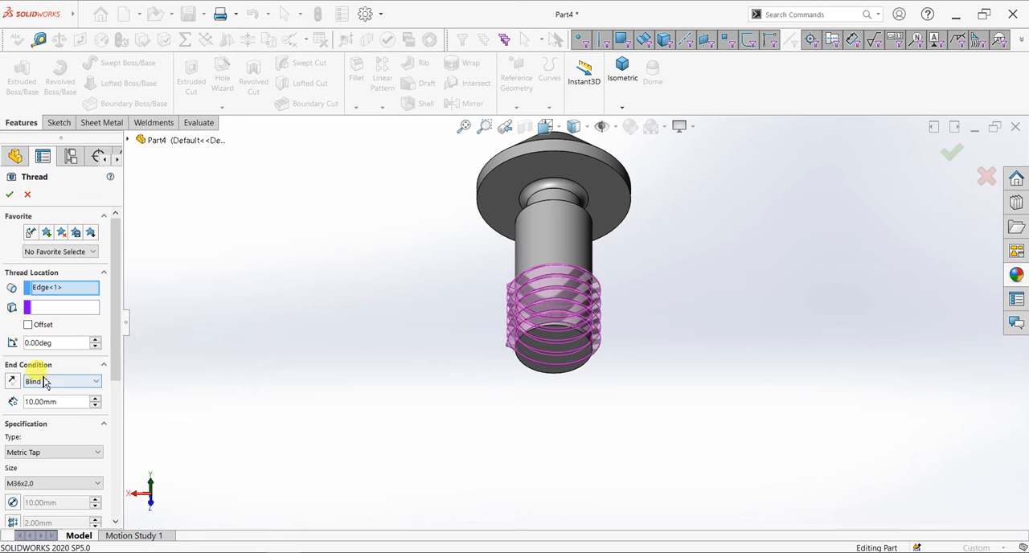
Set the thread's blind depth to 20 mm and its specification to Metric Die, size M10x1.5
click(68, 402)
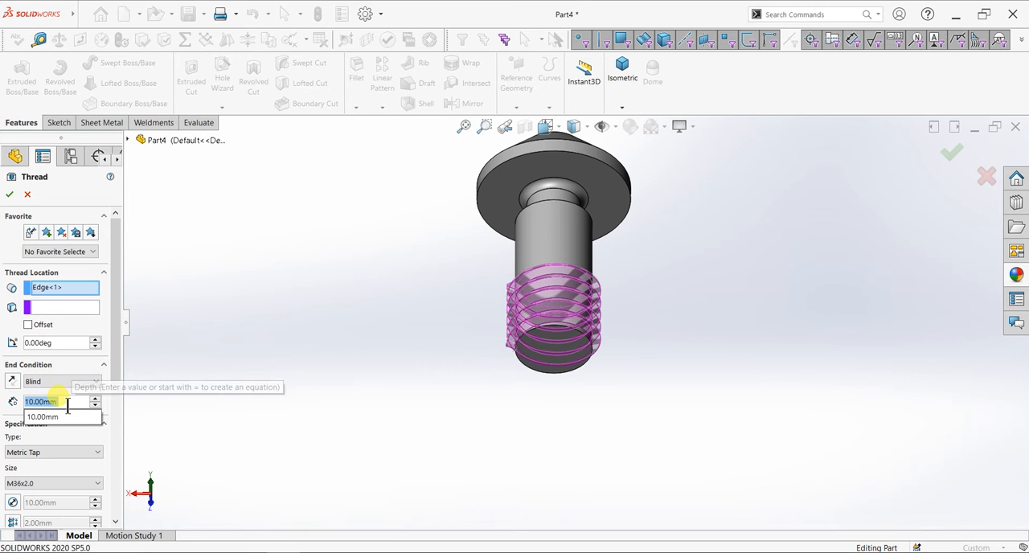
text(20)
key(Return)
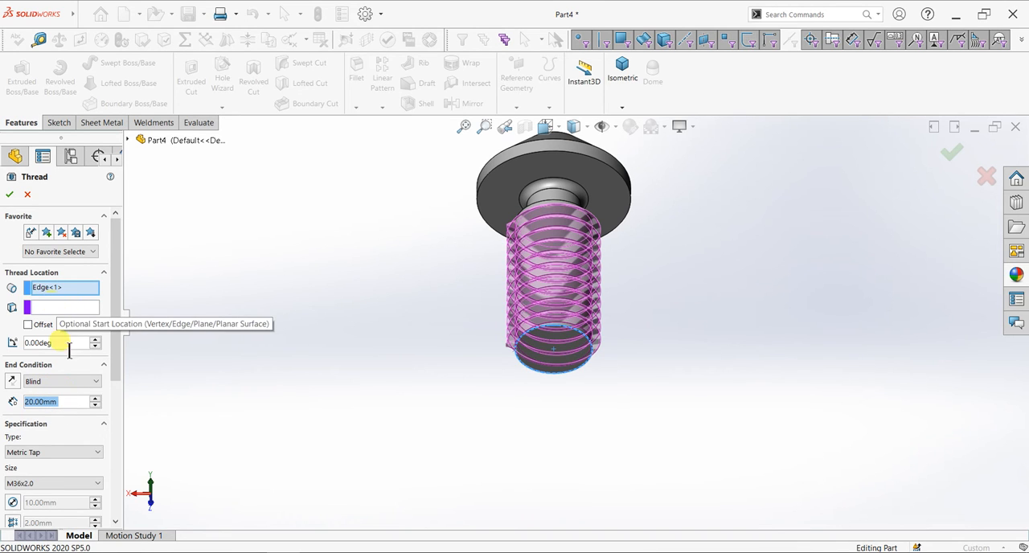
drag(115, 361, 119, 410)
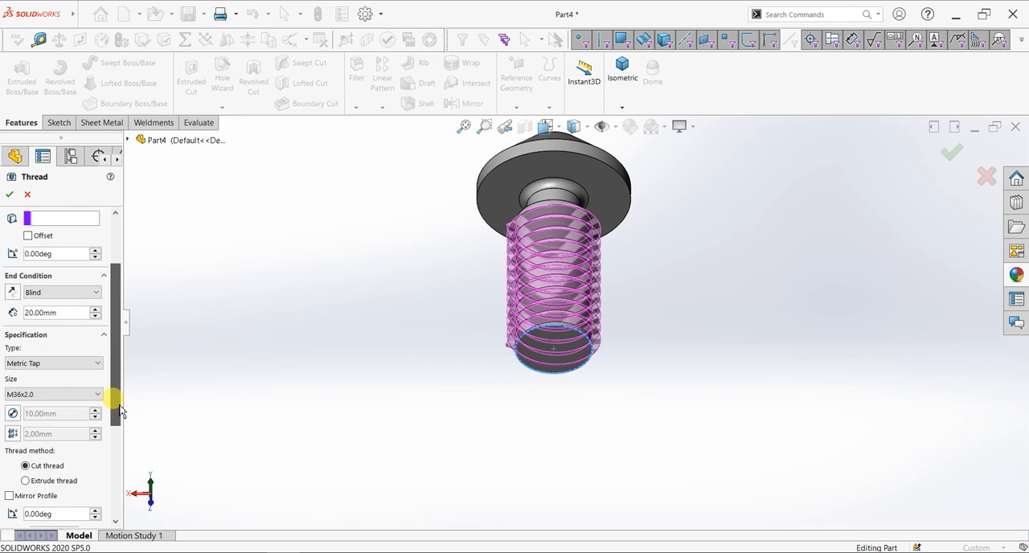
click(48, 395)
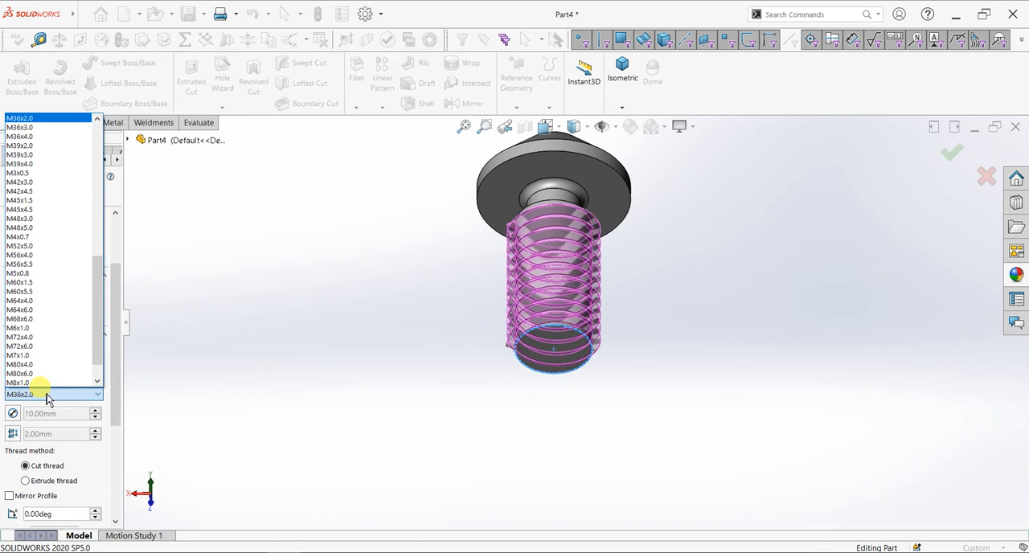
scroll(62, 351, up, 15)
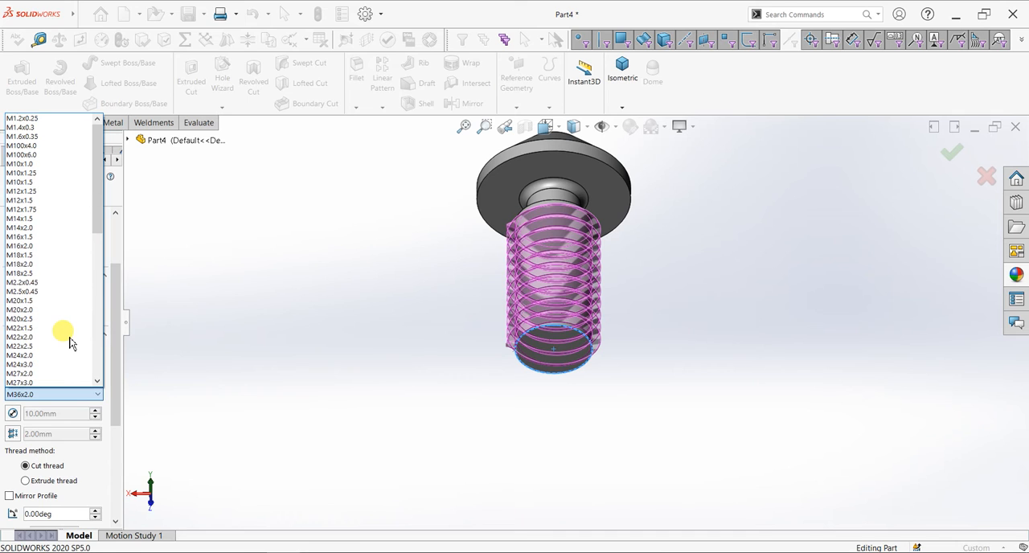
click(44, 183)
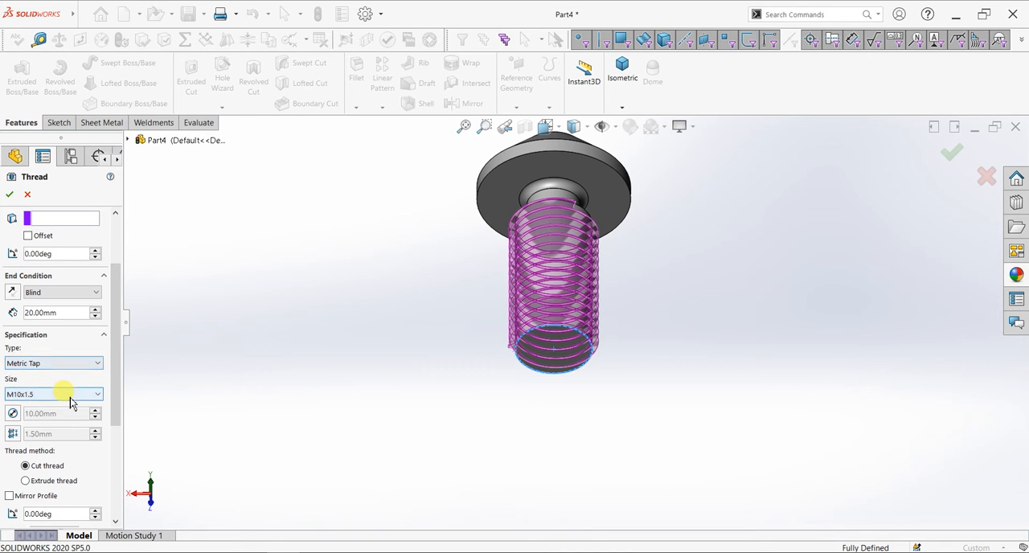
click(57, 365)
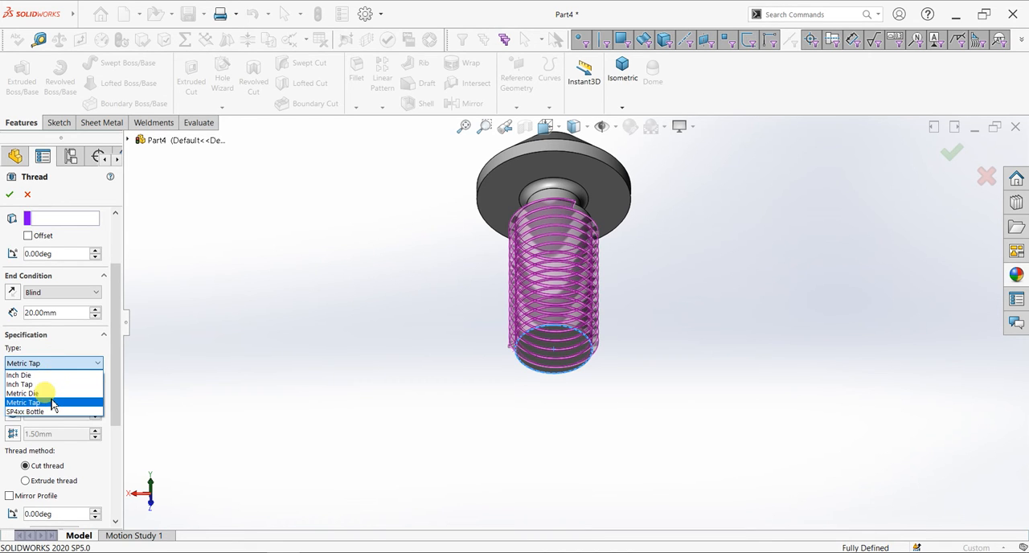
click(53, 394)
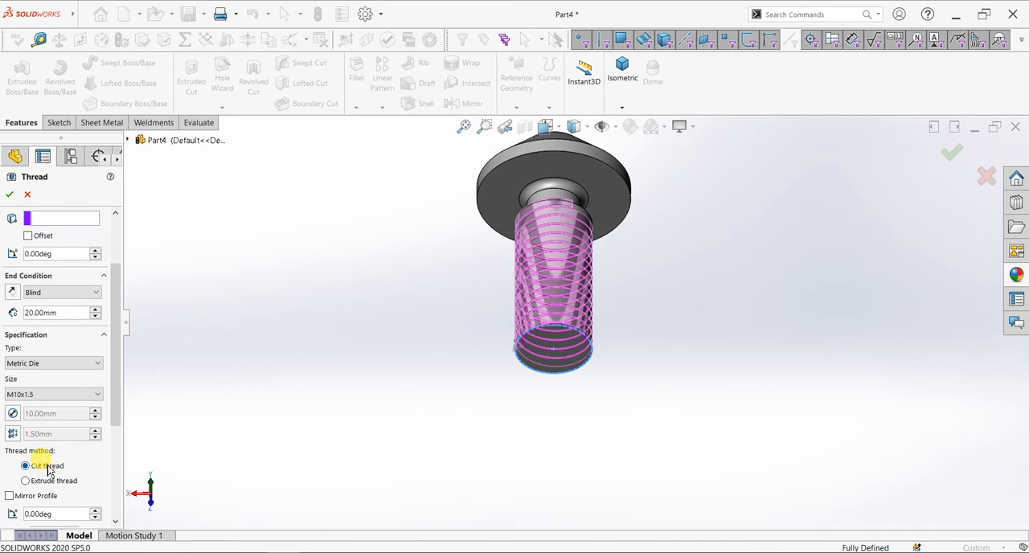
Offset the thread's start by 2 mm from the edge at the shaft's free end
middle_drag(425, 388, 460, 458)
scroll(558, 201, down, 6)
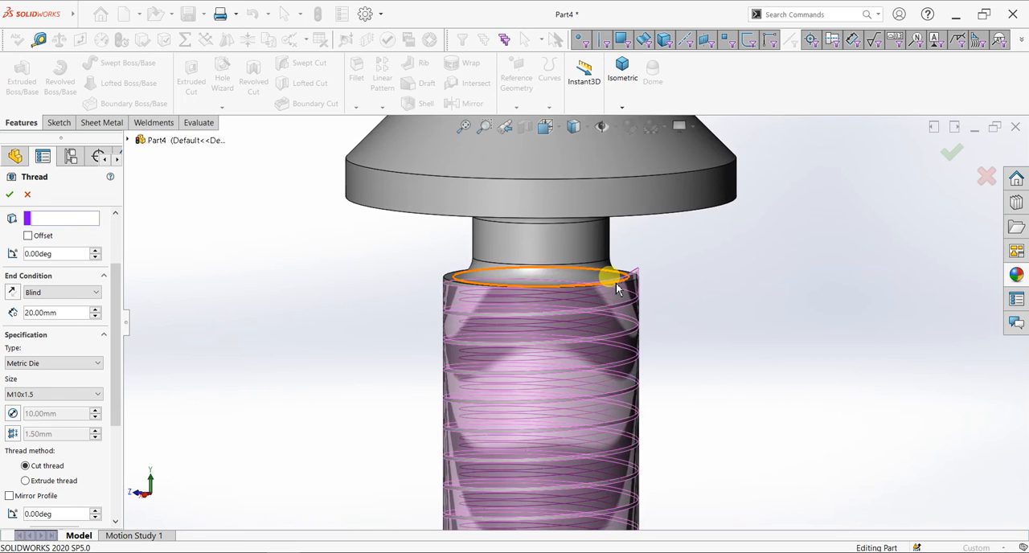
scroll(365, 314, down, 2)
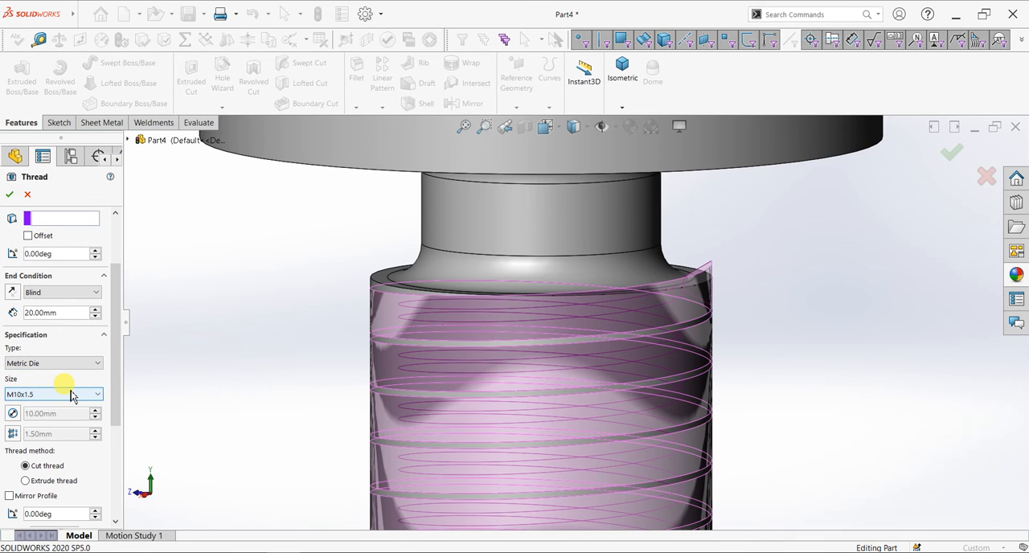
scroll(604, 386, up, 6)
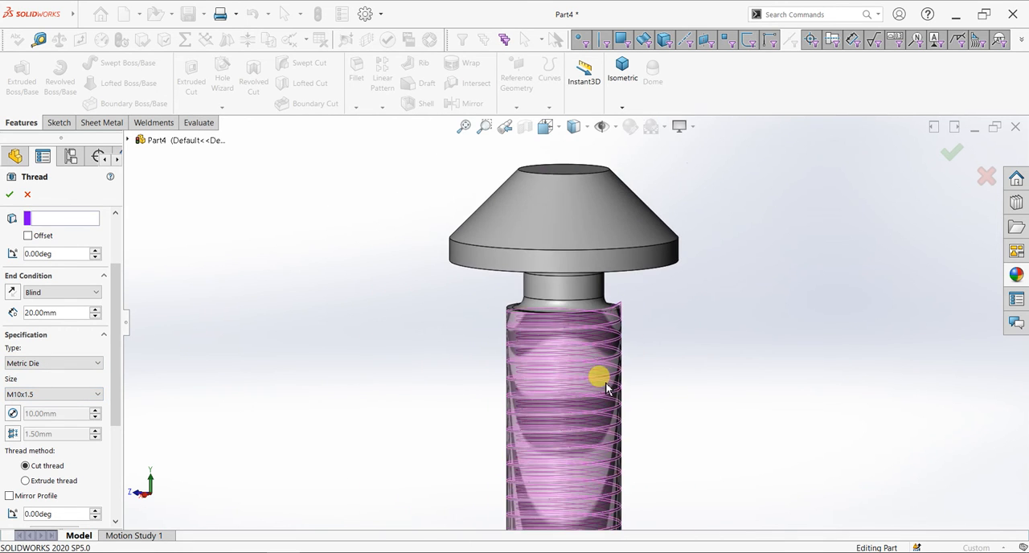
scroll(549, 415, down, 5)
scroll(547, 402, down, 2)
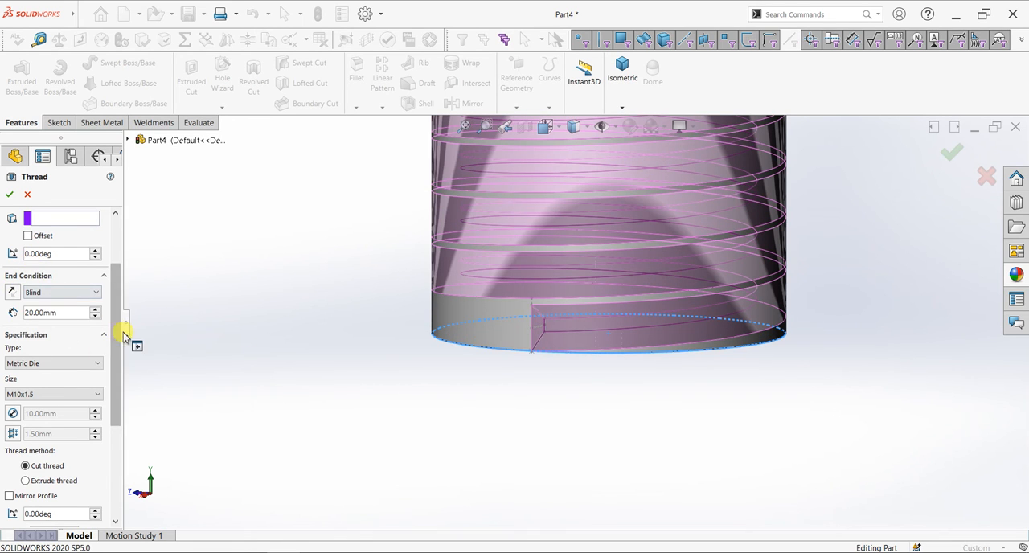
drag(117, 324, 117, 274)
click(32, 325)
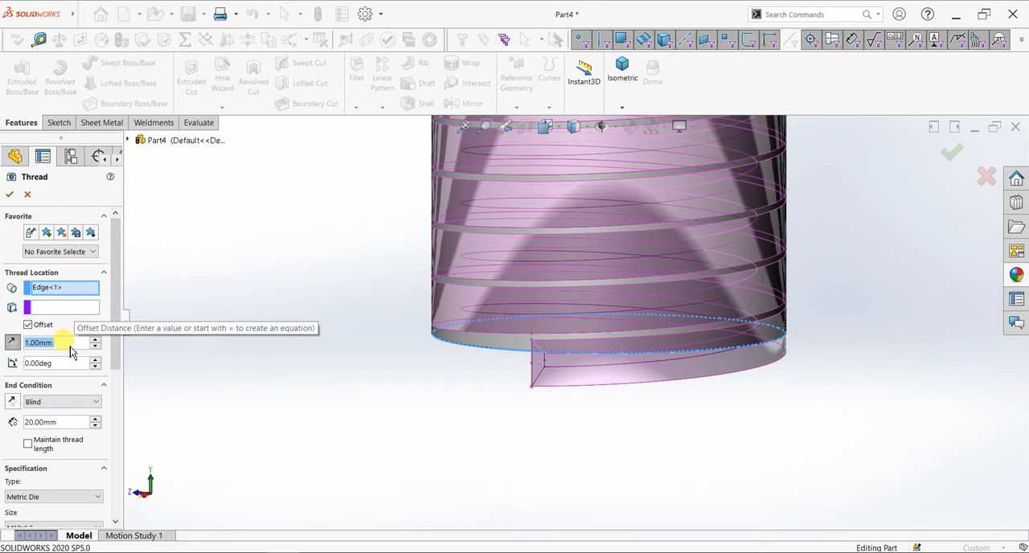
text(2)
key(Return)
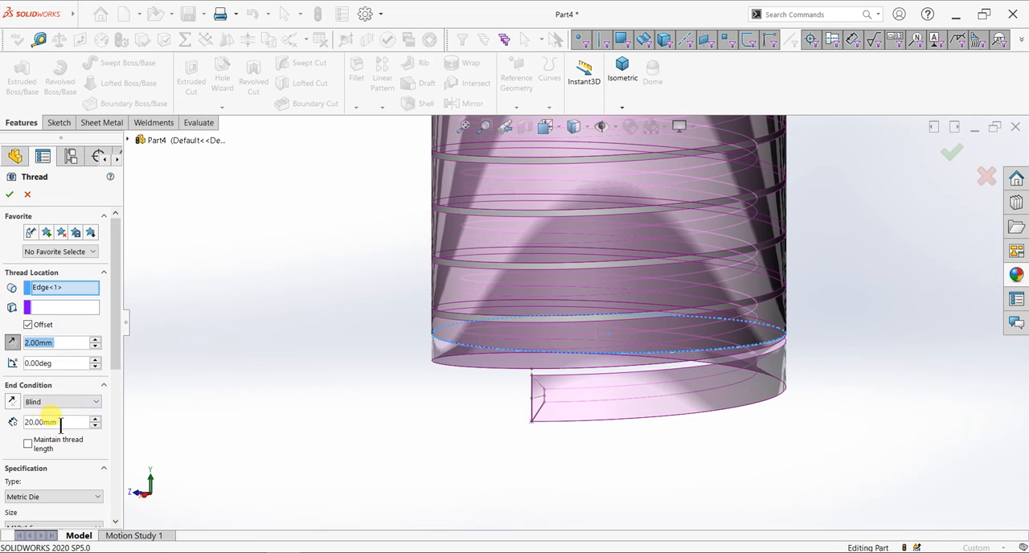
Set the thread's blind depth to 22 mm and create the thread
double_click(62, 422)
text(22)
key(Return)
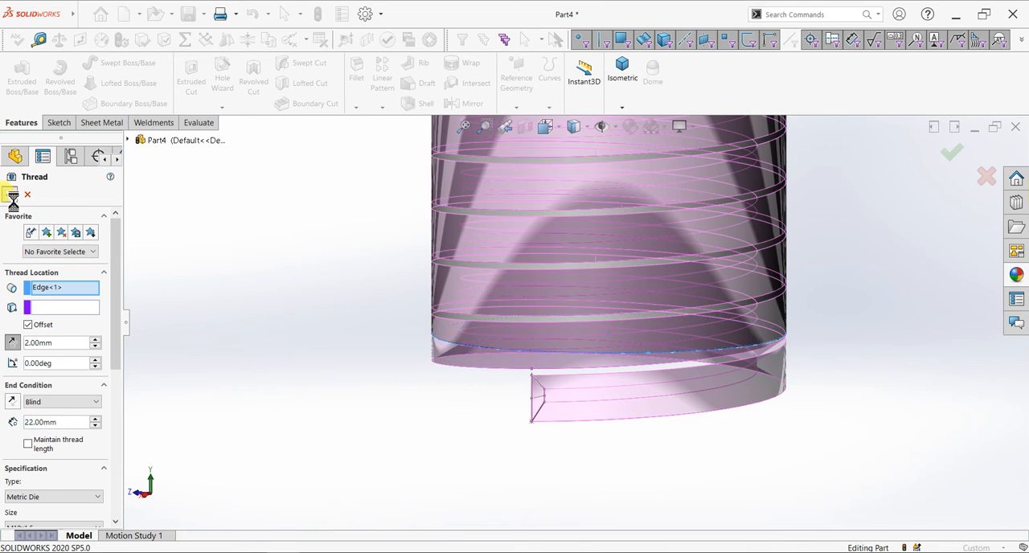
click(10, 194)
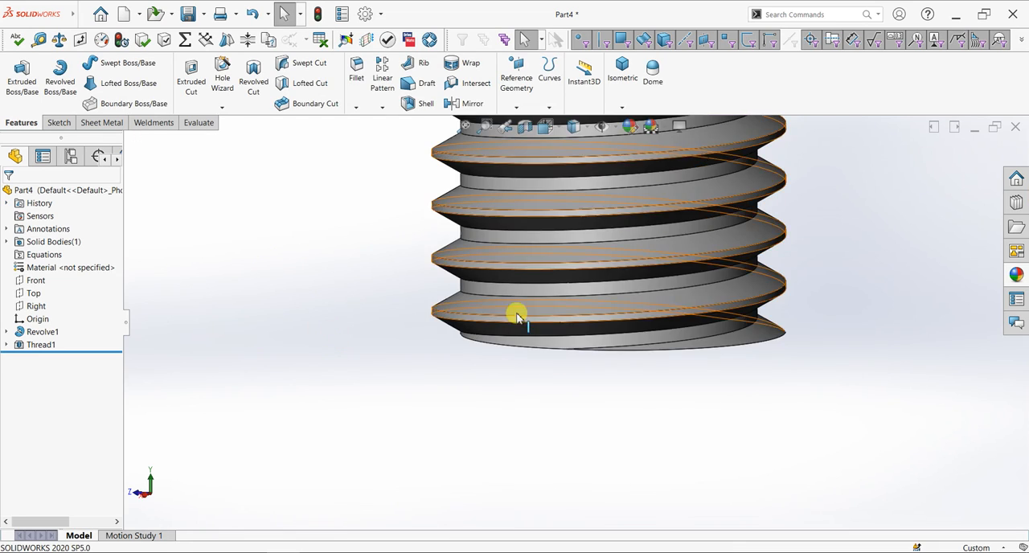
Examine the threaded shaft, neck and head from below, from above and in the Right view
scroll(640, 207, up, 4)
scroll(635, 202, down, 2)
middle_drag(570, 436, 588, 354)
scroll(633, 202, up, 6)
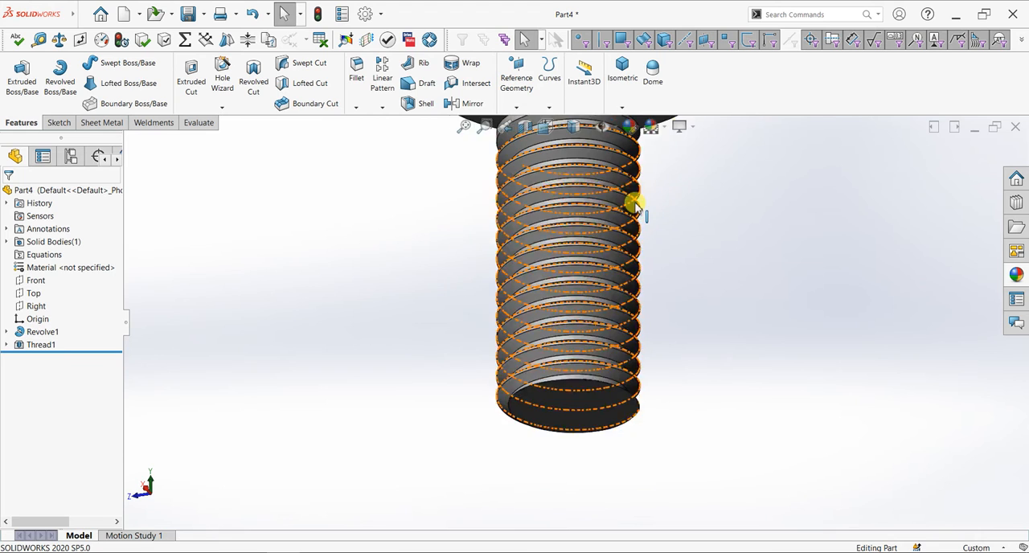
scroll(634, 201, down, 3)
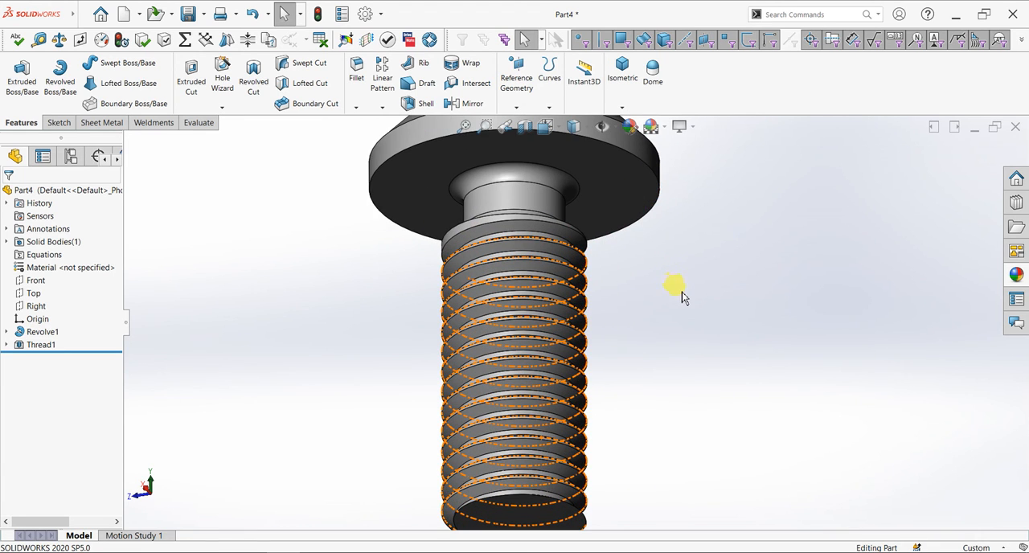
key(space)
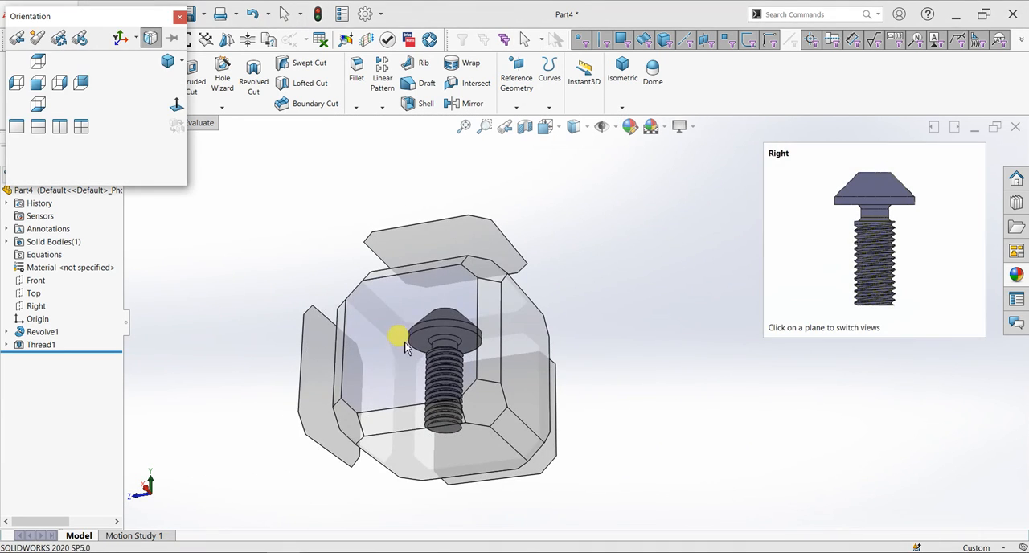
click(489, 262)
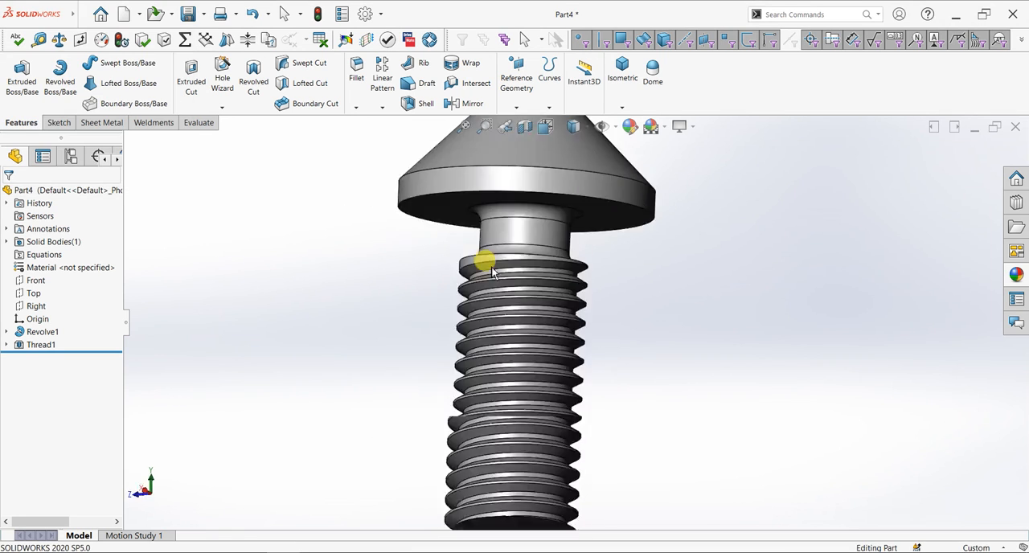
scroll(674, 224, down, 2)
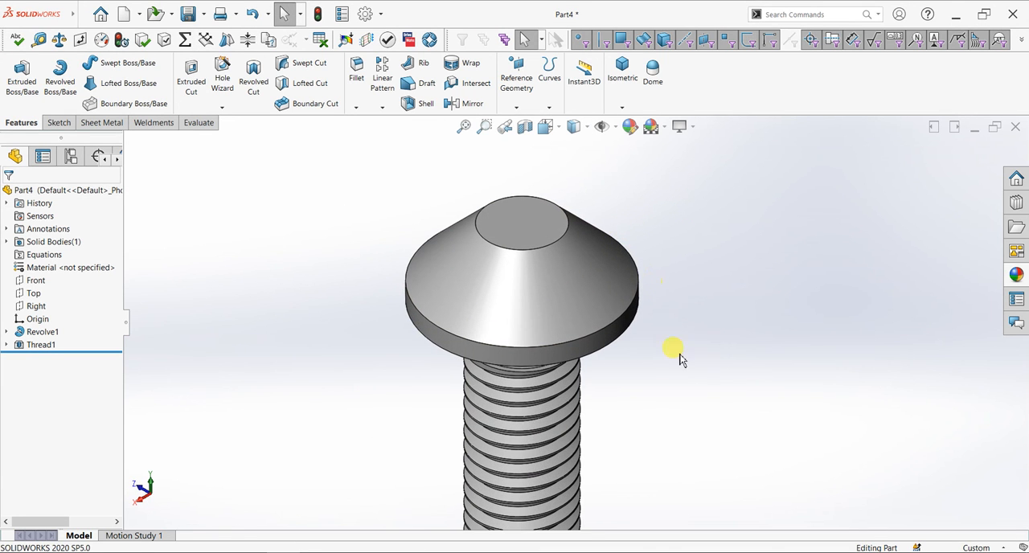
scroll(680, 360, up, 2)
middle_drag(634, 391, 658, 301)
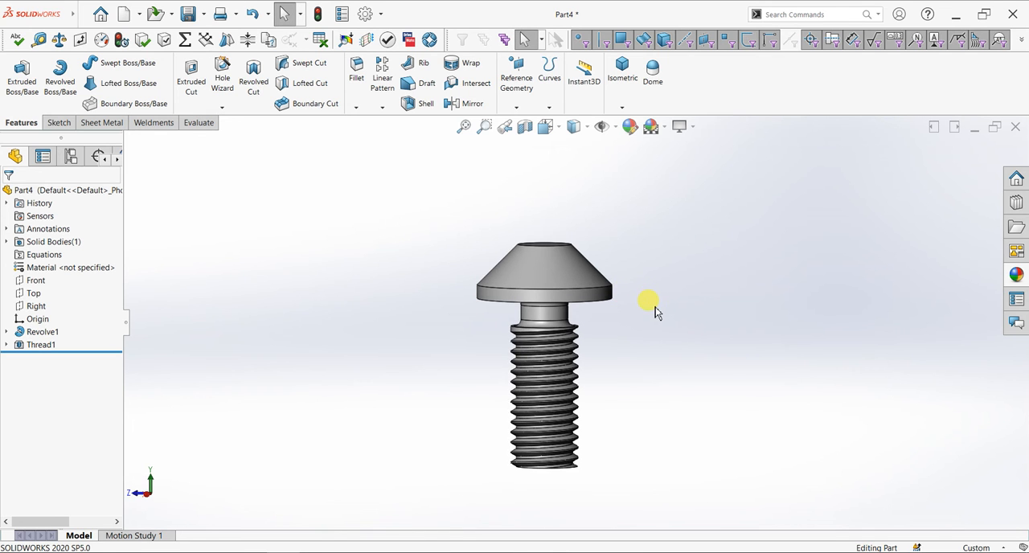
key(space)
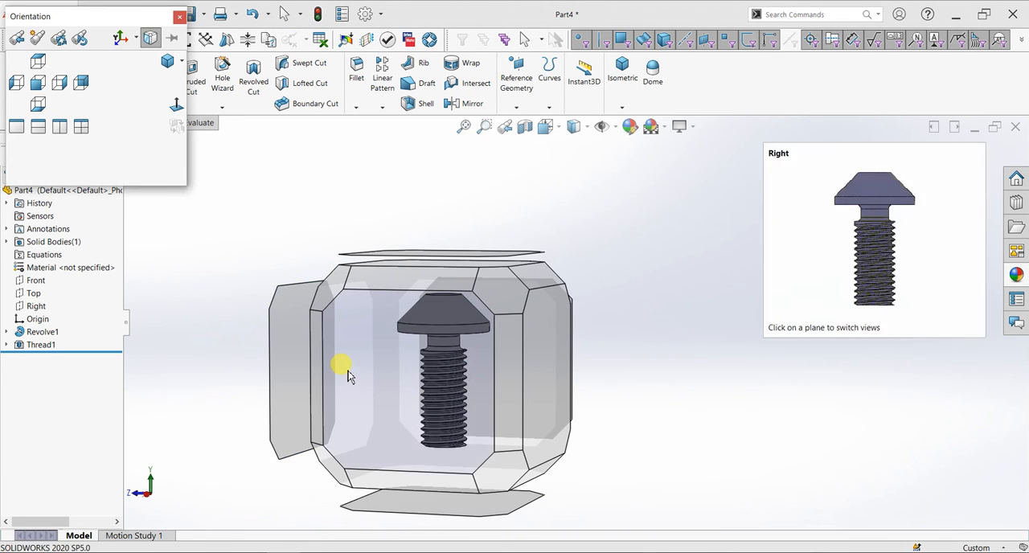
click(347, 375)
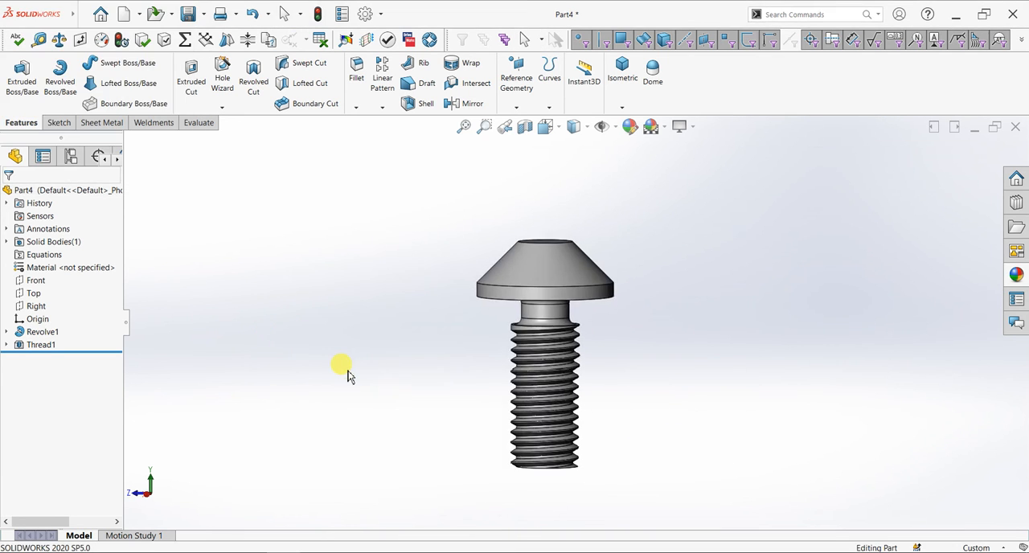
Sketch a circle about 38 mm in diameter on the Front plane, centred vertically above the origin and overlapping the bolt head
click(36, 282)
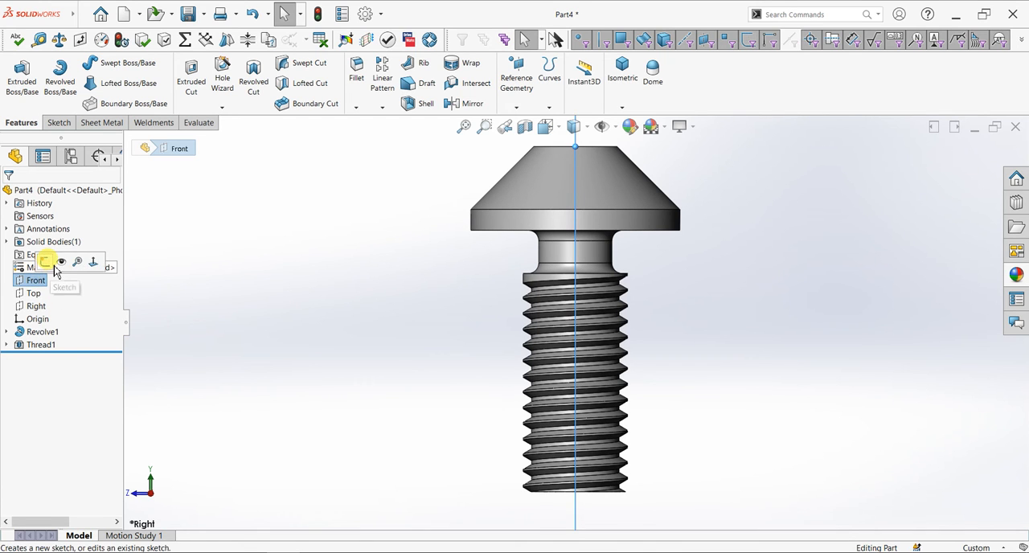
click(44, 262)
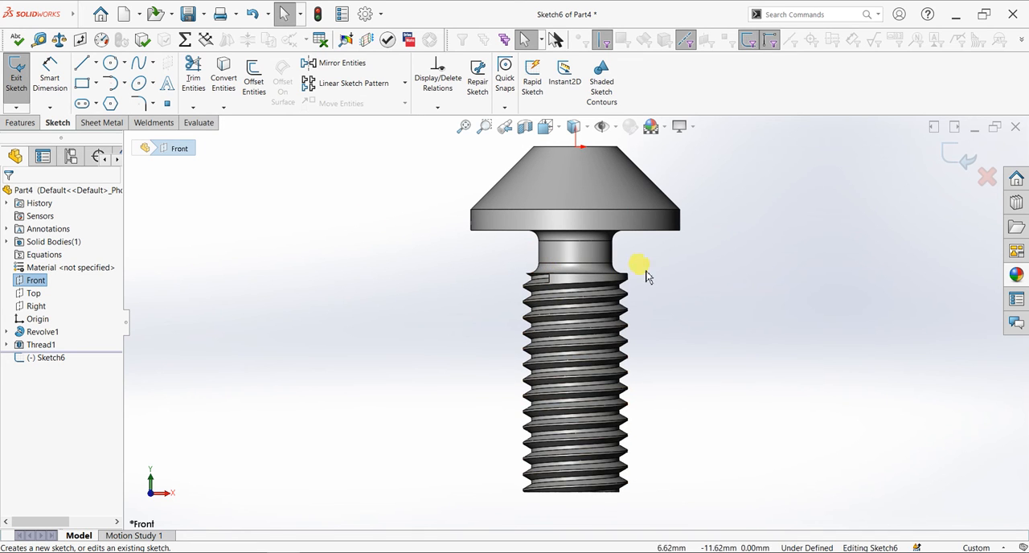
key(f)
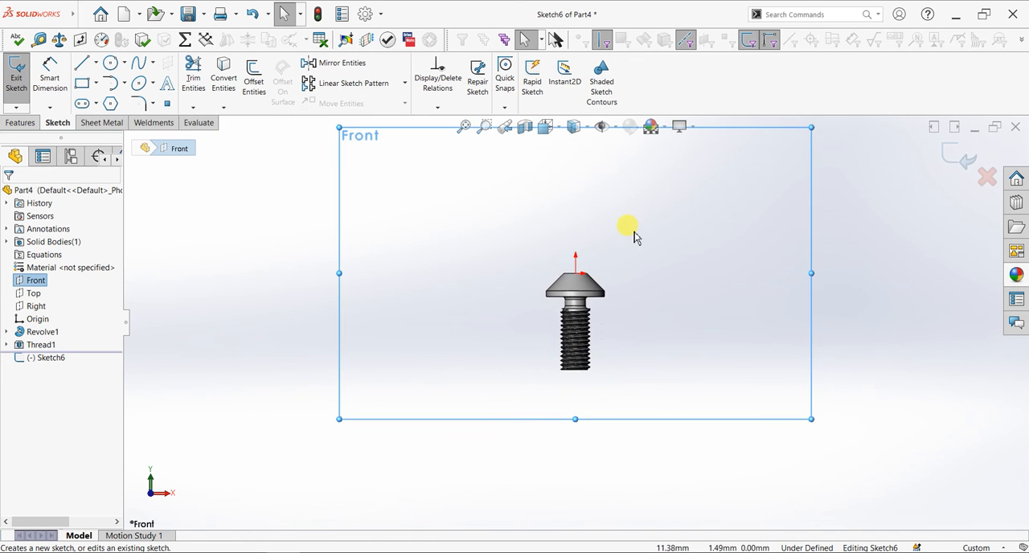
scroll(626, 228, down, 3)
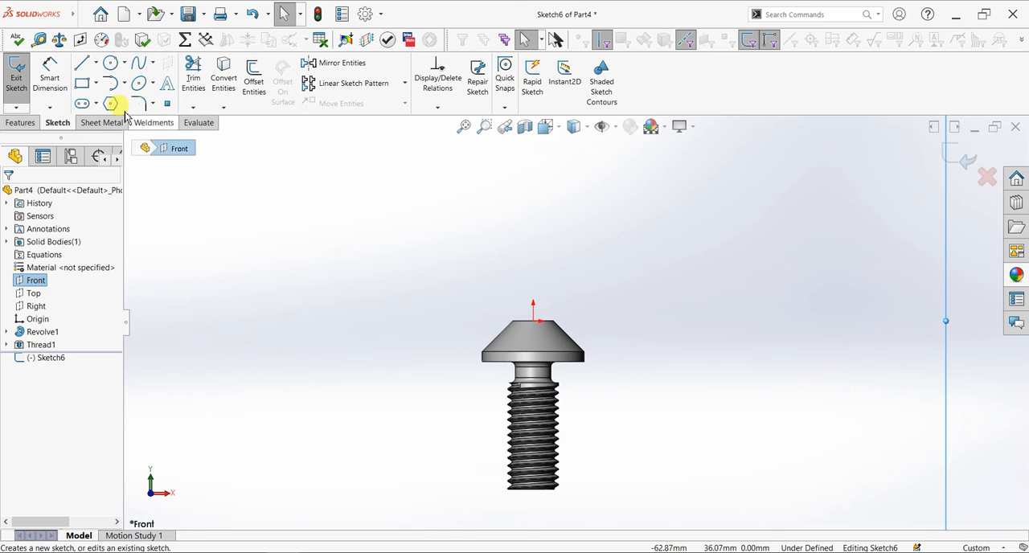
click(112, 63)
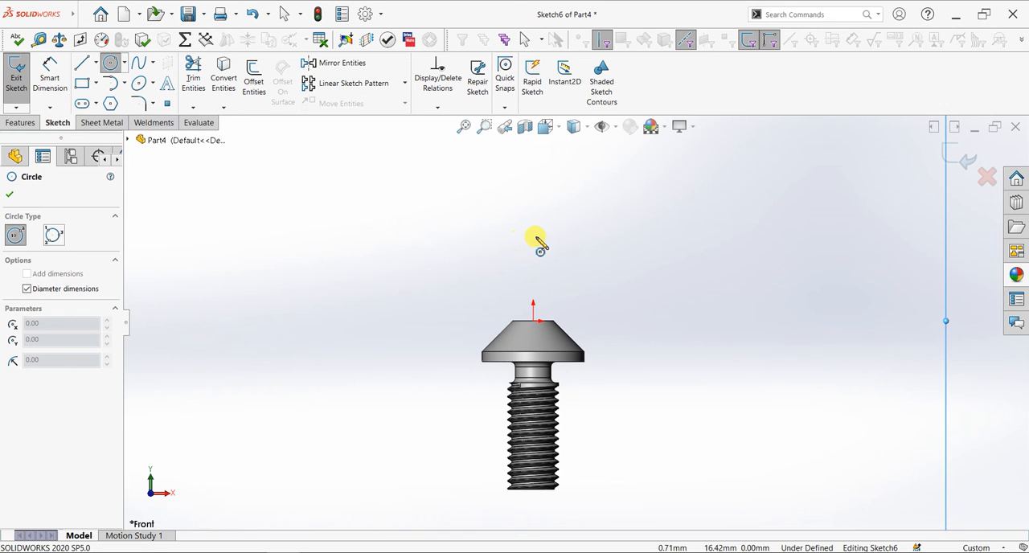
click(533, 237)
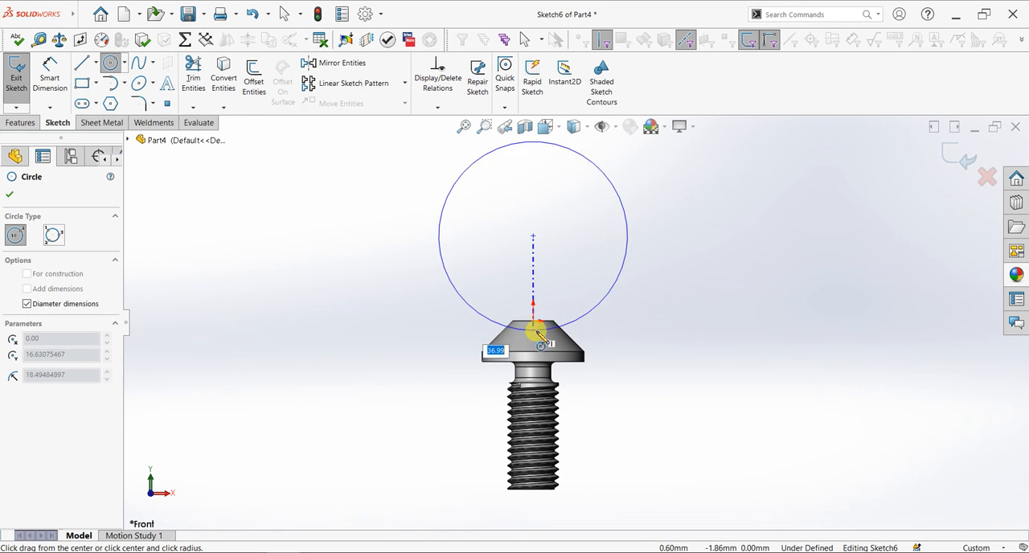
click(540, 342)
right_click(378, 228)
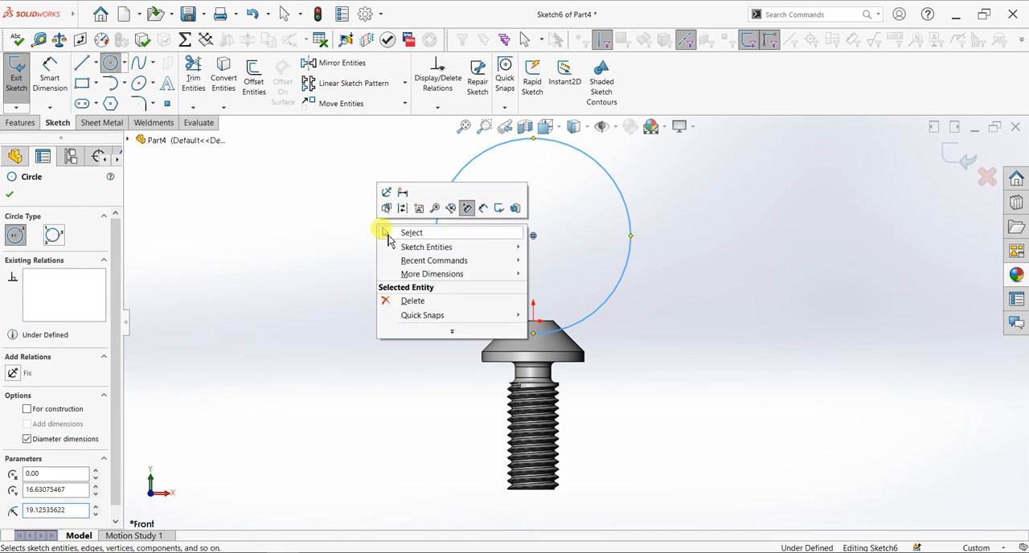
click(402, 232)
Dimension the circle's centre at 49 mm from the edge at the shaft's free end
click(51, 69)
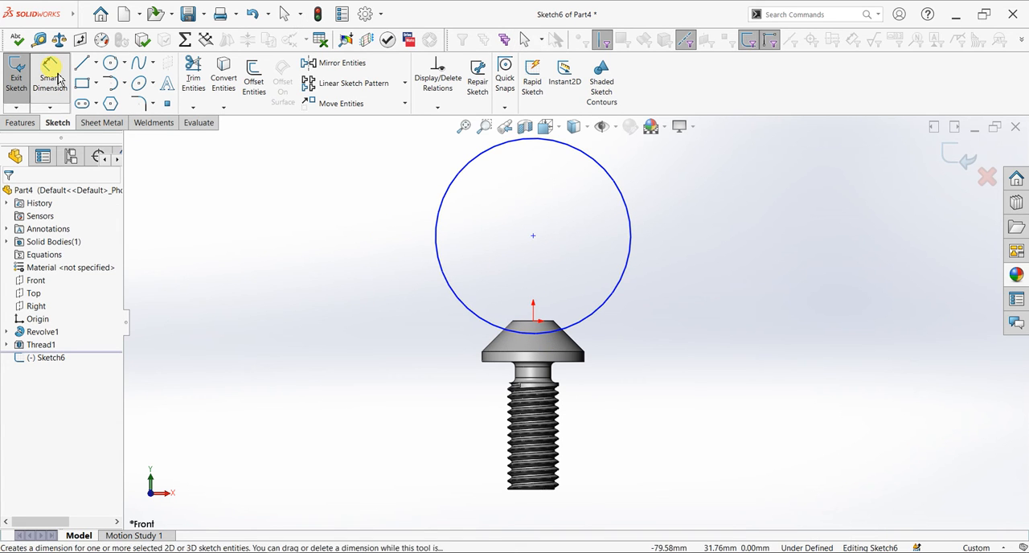
click(443, 278)
scroll(526, 490, down, 2)
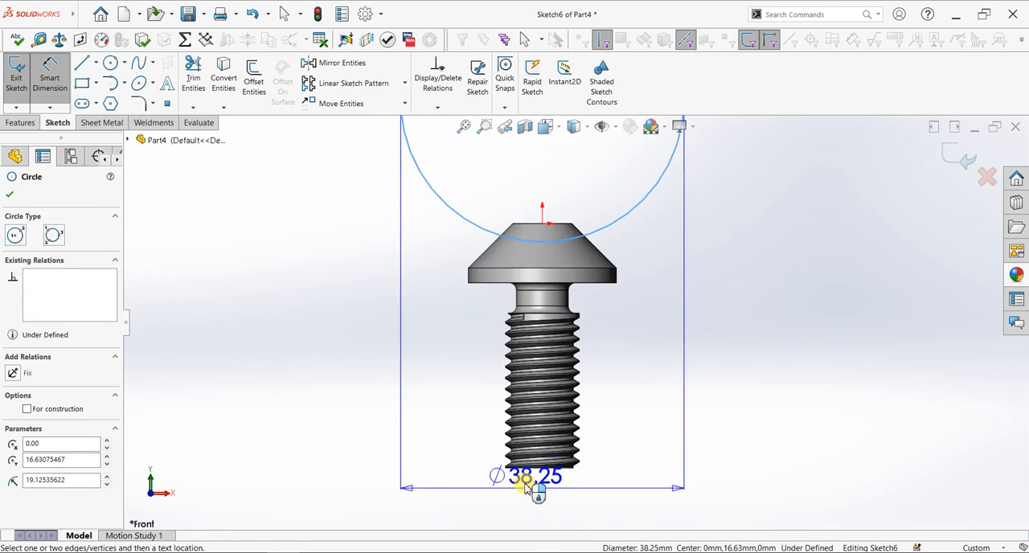
scroll(526, 489, down, 6)
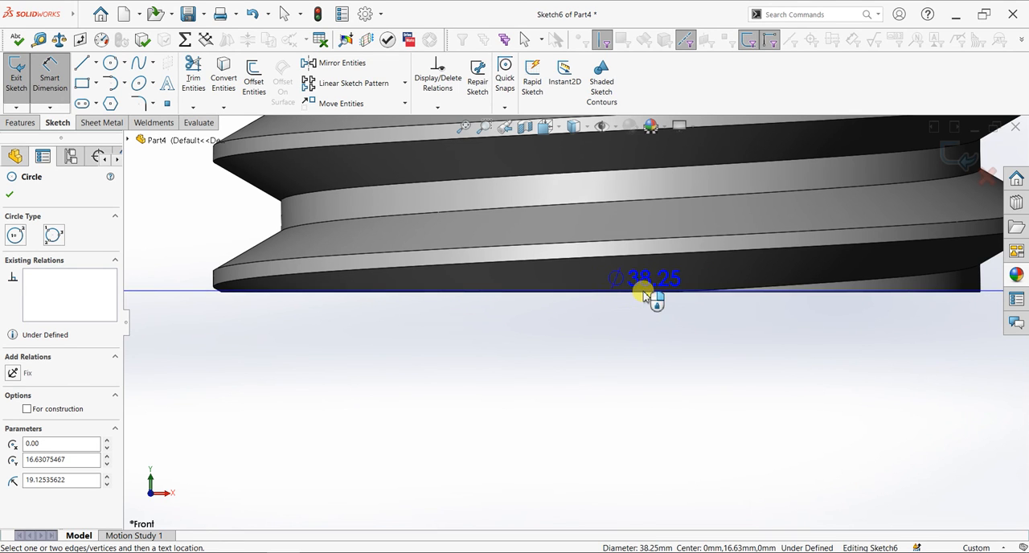
scroll(352, 309, down, 3)
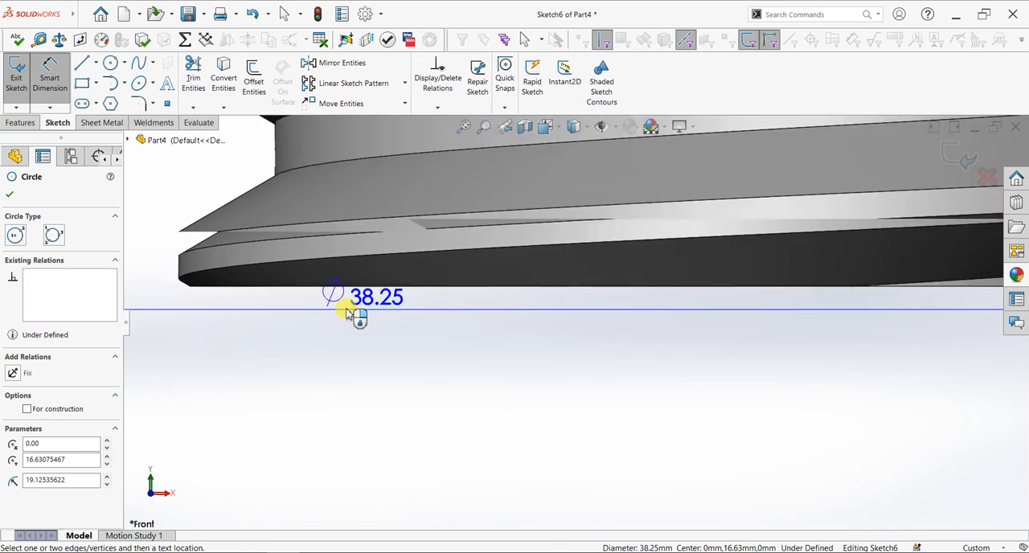
click(212, 276)
scroll(492, 298, up, 5)
scroll(492, 297, up, 5)
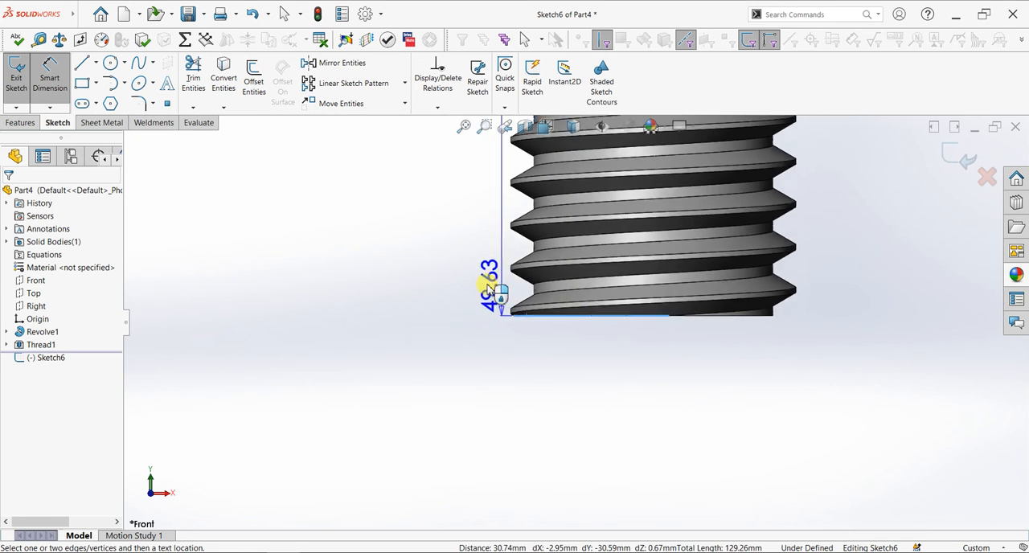
click(432, 197)
text(49)
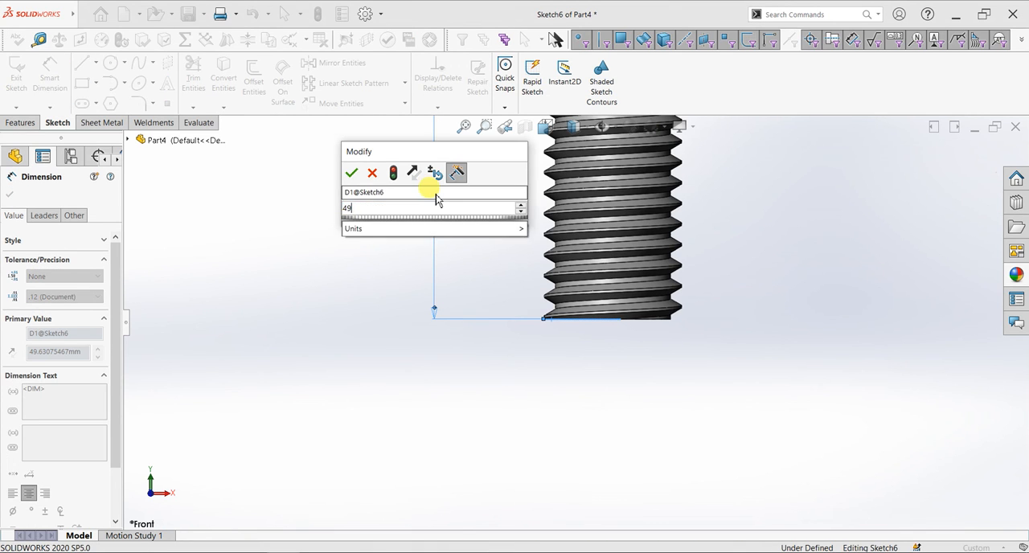
key(Return)
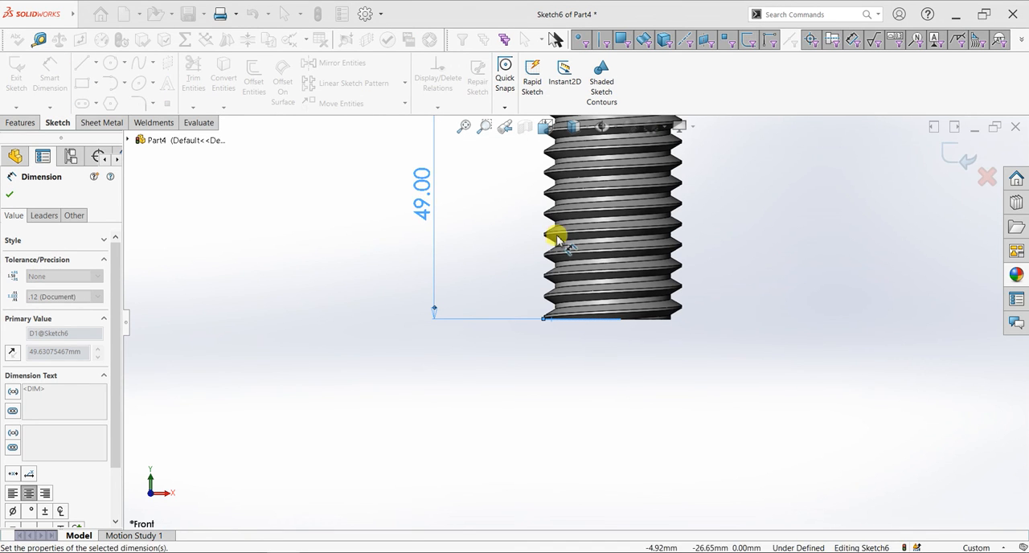
Set the circle's diameter to 40 mm and finish the sketch
scroll(617, 197, up, 4)
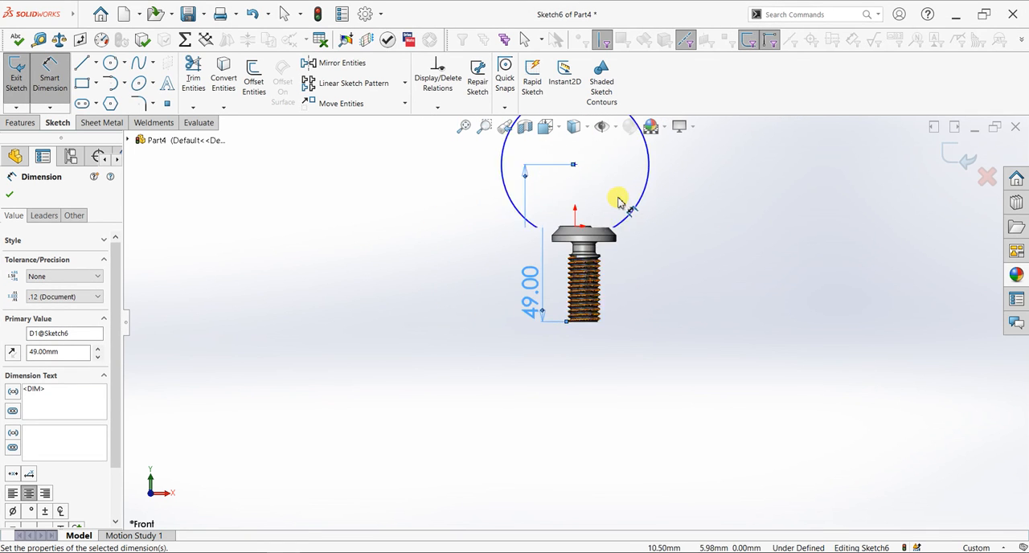
scroll(660, 211, down, 3)
click(655, 211)
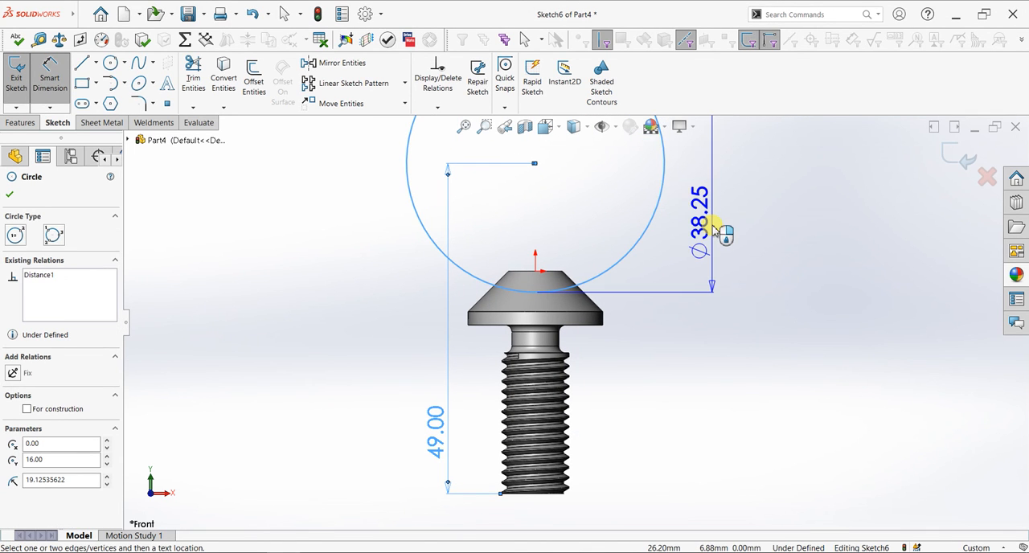
click(738, 207)
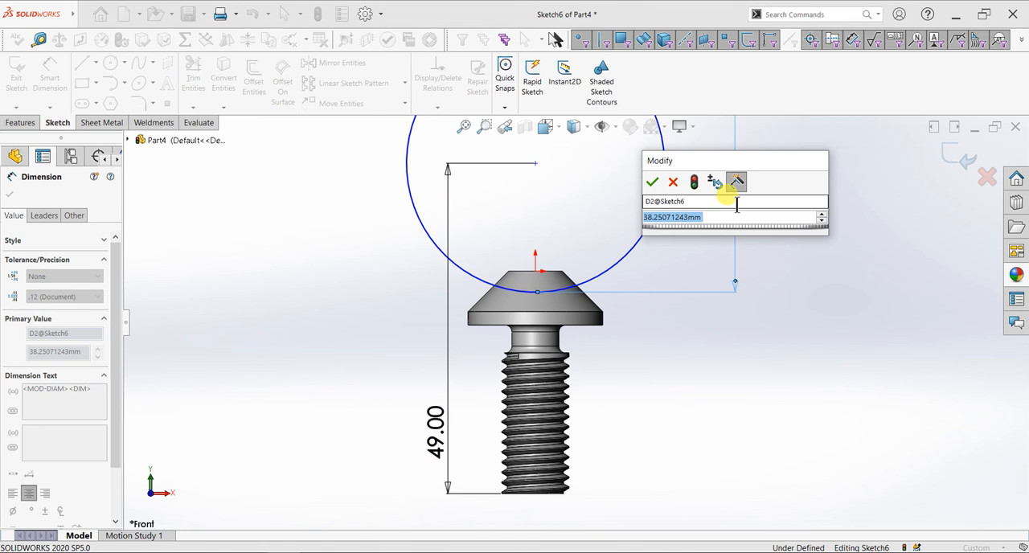
text(40)
key(Return)
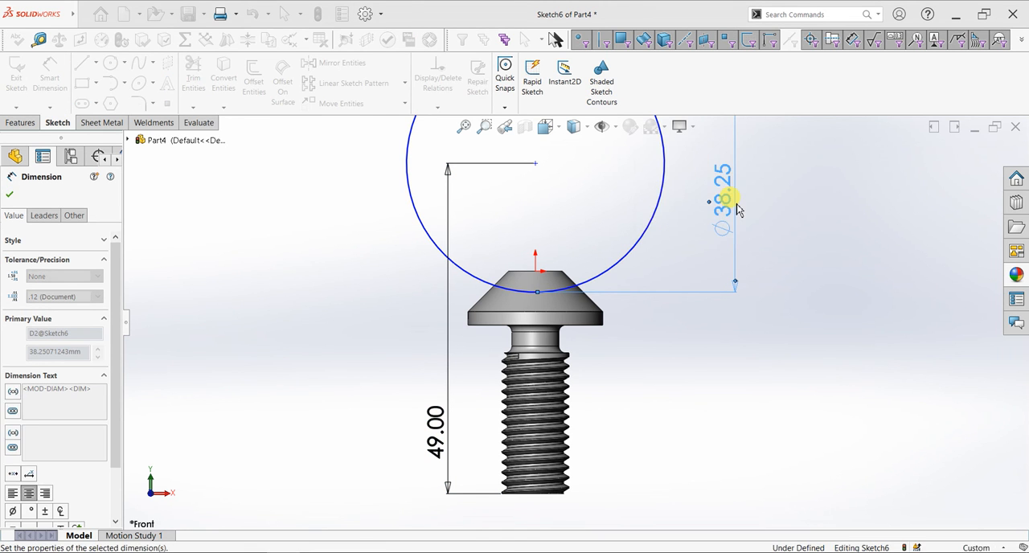
click(8, 193)
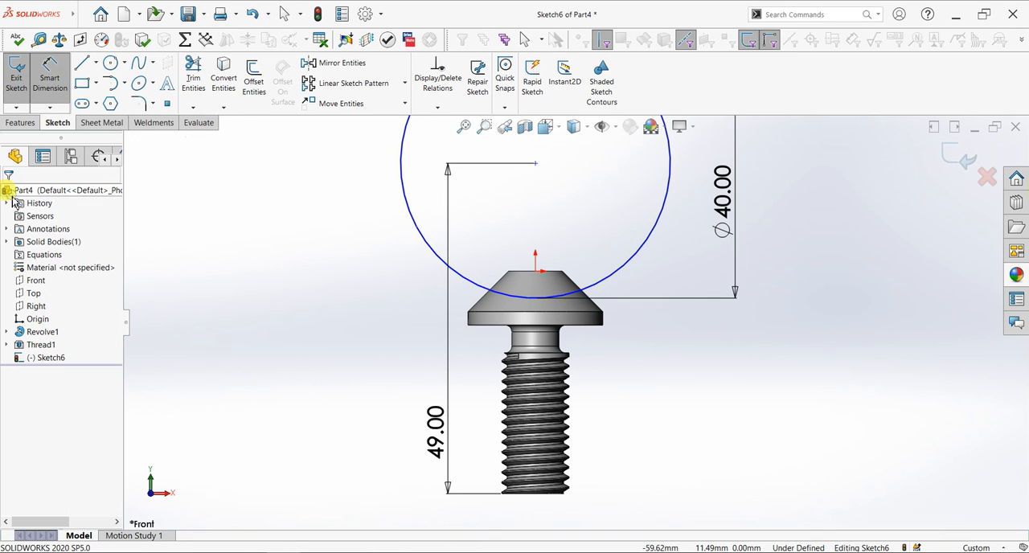
click(956, 159)
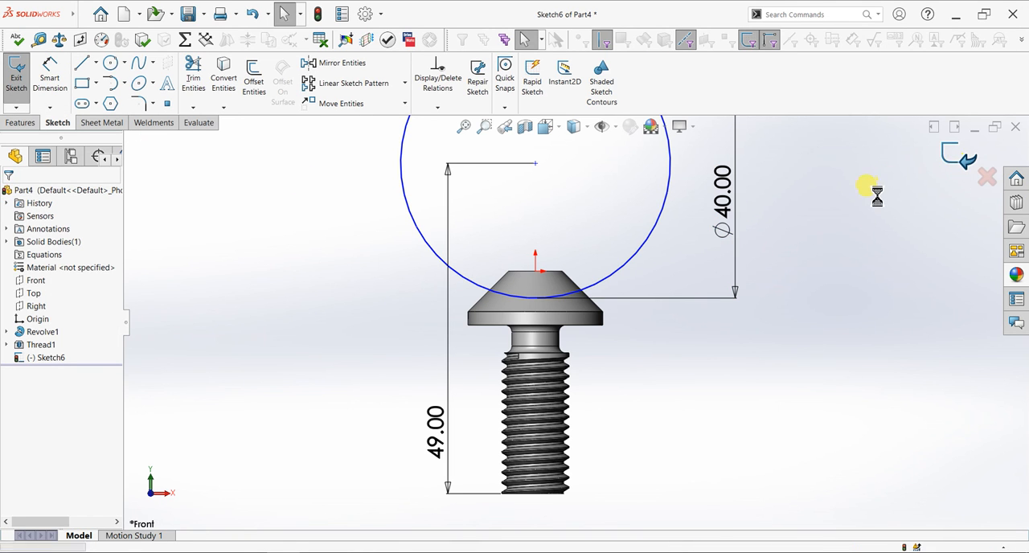
Sweep a 5 mm circular profile along the sketched circle to form a ring joined to the bolt head
mouse_move(857, 211)
middle_down()
mouse_move(764, 270)
mouse_move(802, 345)
mouse_move(664, 195)
mouse_move(632, 195)
middle_up()
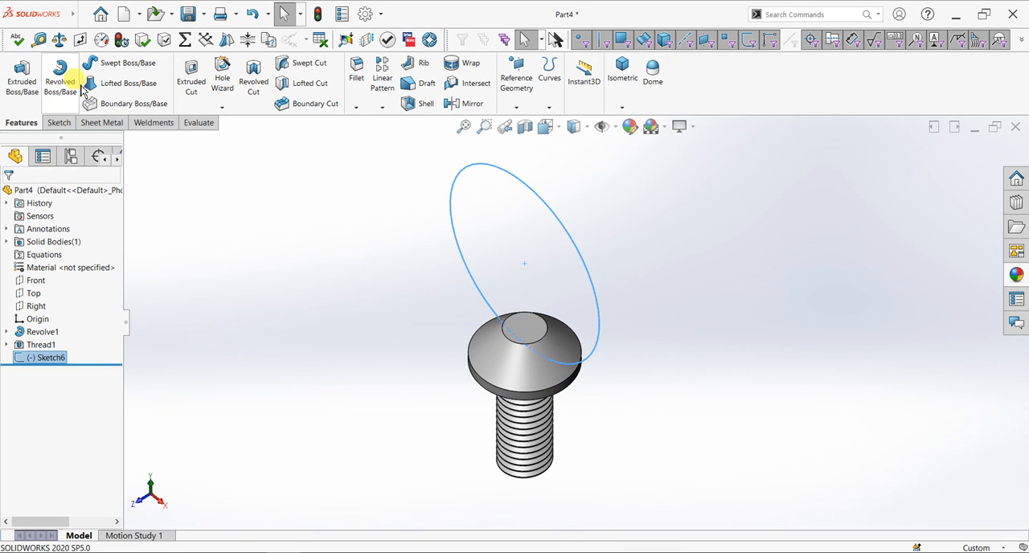
click(102, 70)
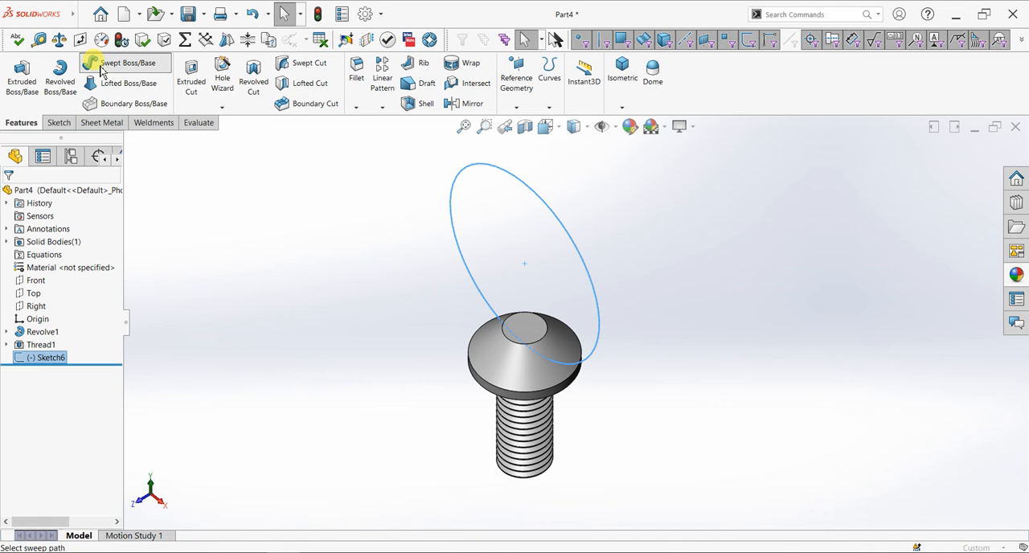
click(29, 242)
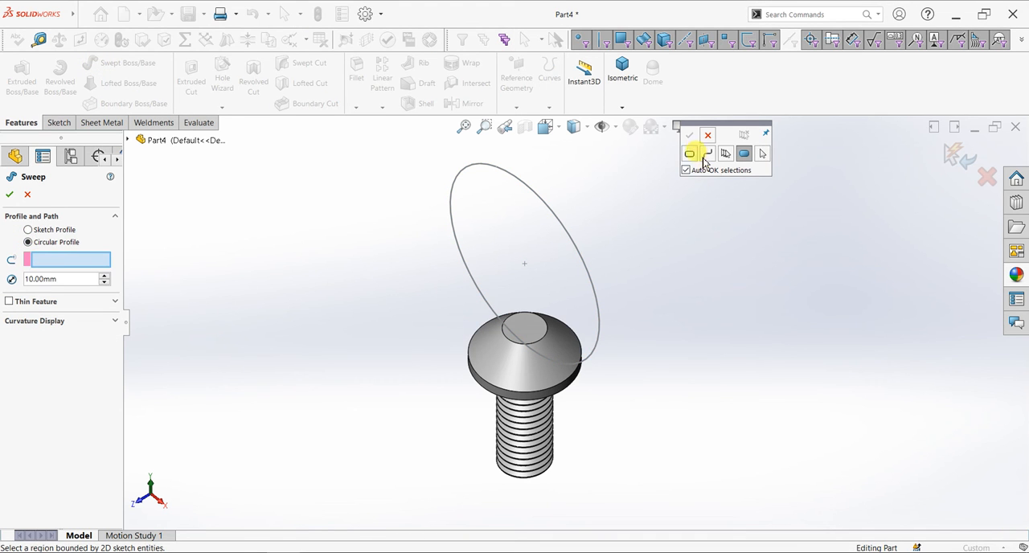
double_click(74, 279)
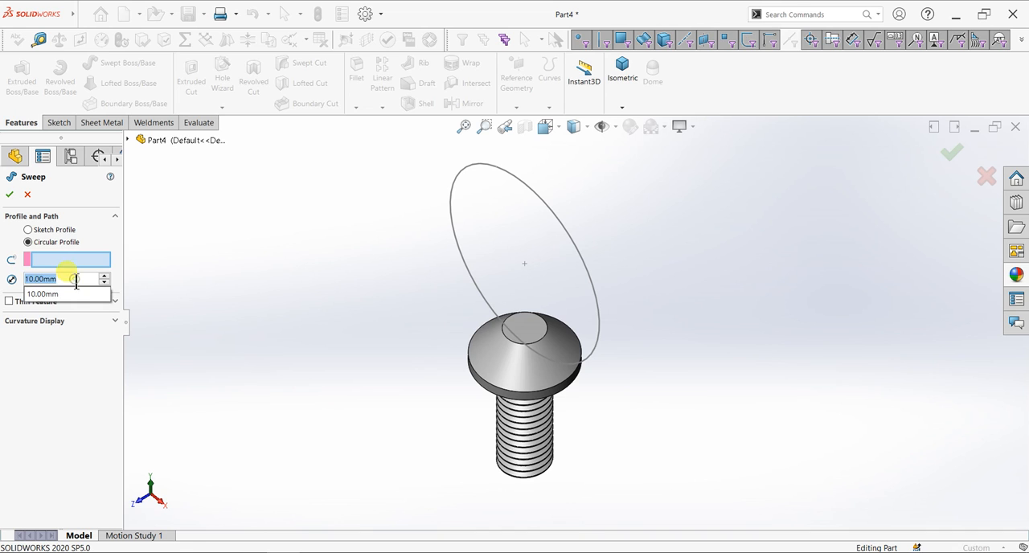
text(5)
key(Return)
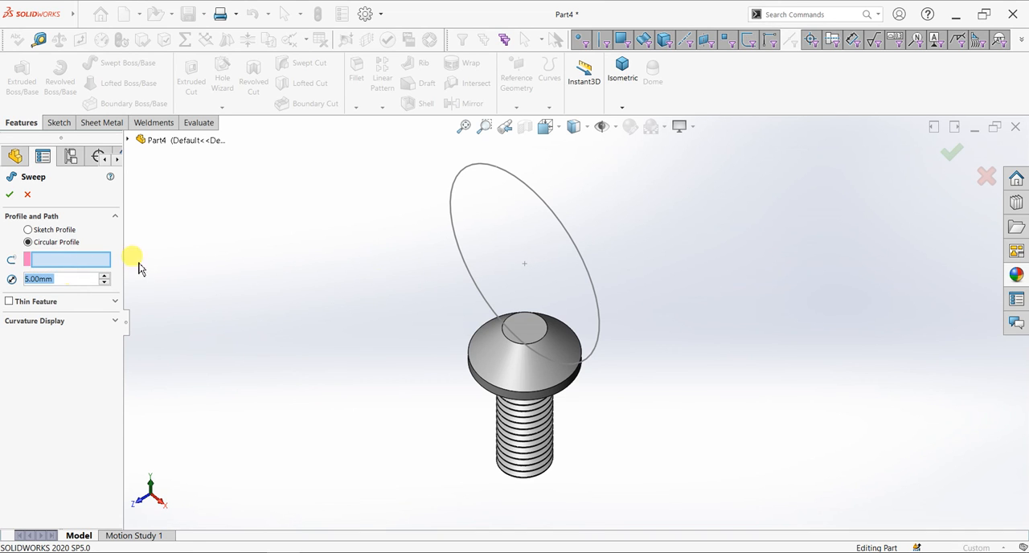
click(87, 260)
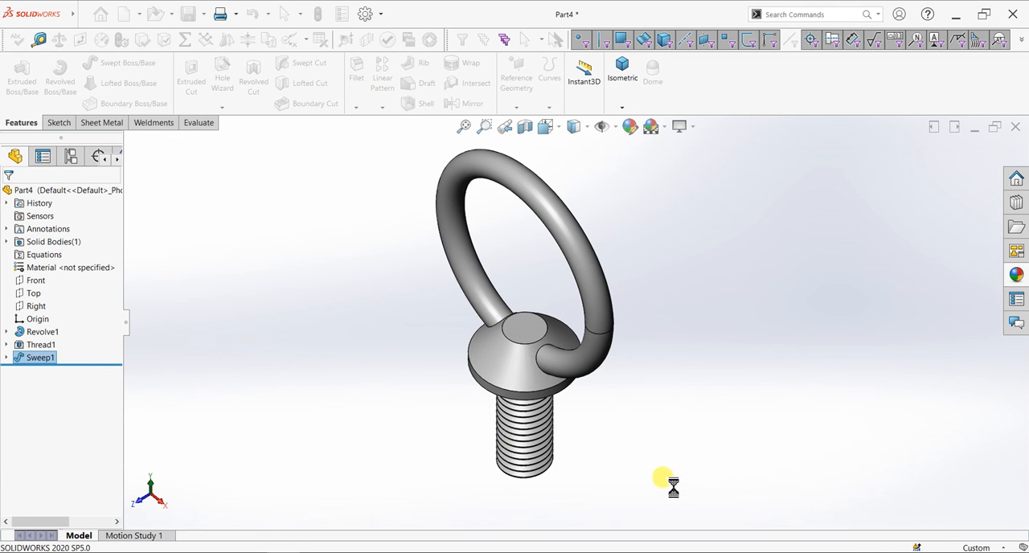
Apply a steel appearance from the metal appearances to the entire part
middle_drag(662, 443, 588, 418)
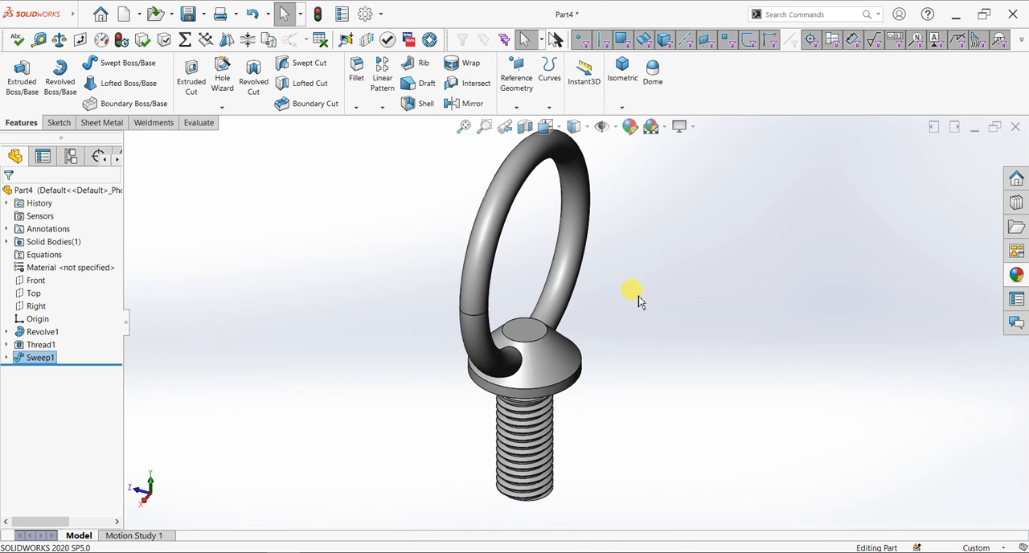
click(1017, 275)
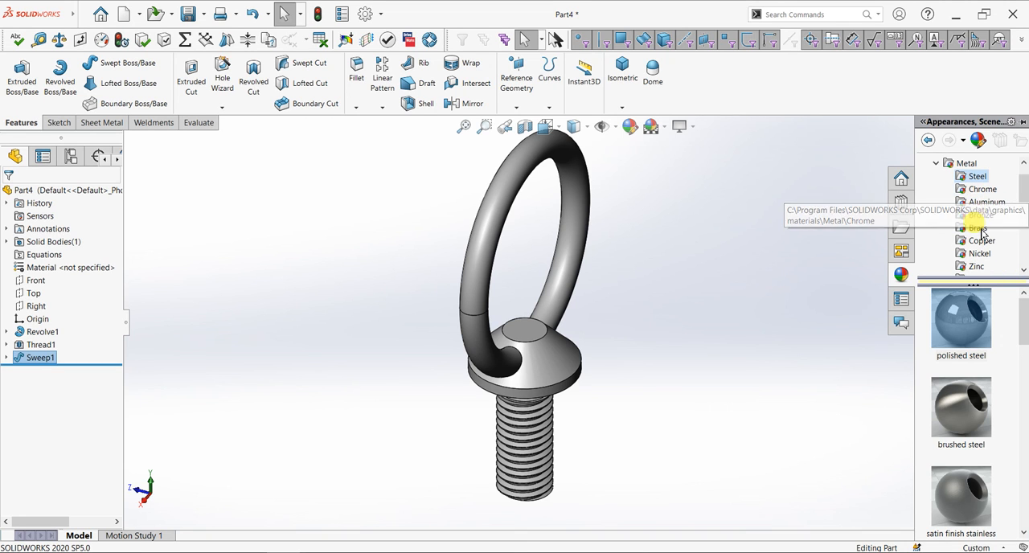
scroll(990, 255, down, 3)
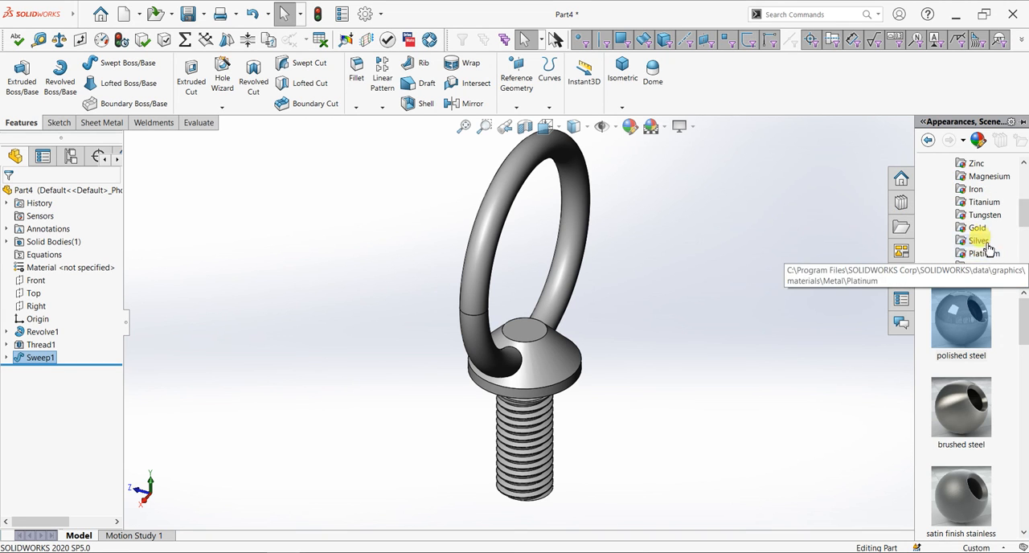
scroll(988, 264, down, 3)
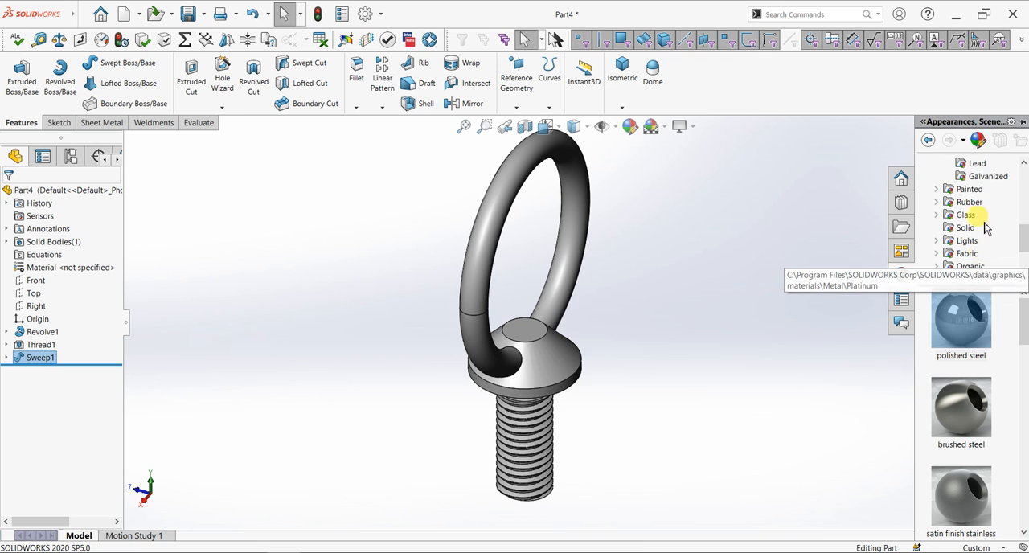
click(979, 178)
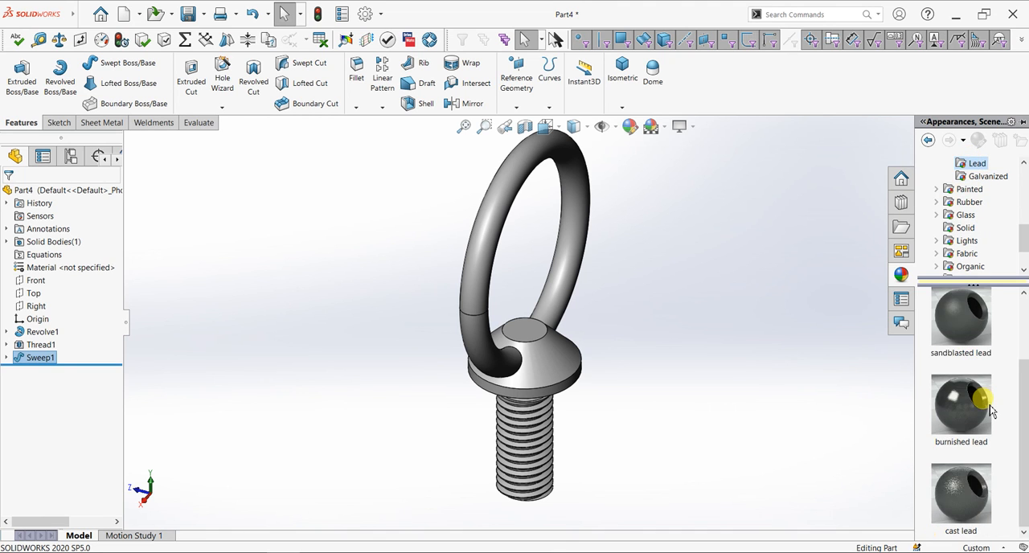
scroll(981, 207, up, 5)
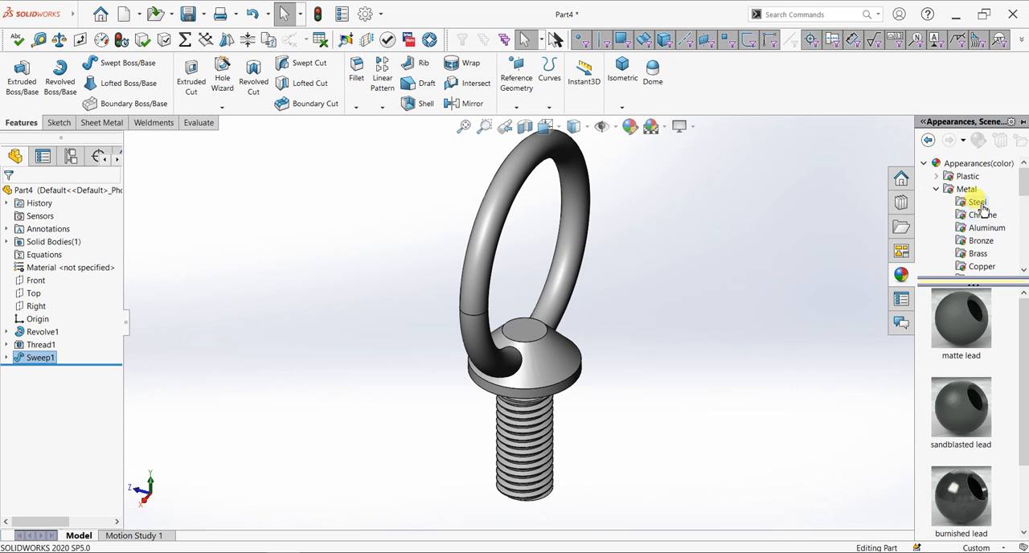
click(976, 202)
scroll(981, 354, down, 3)
drag(955, 414, 471, 258)
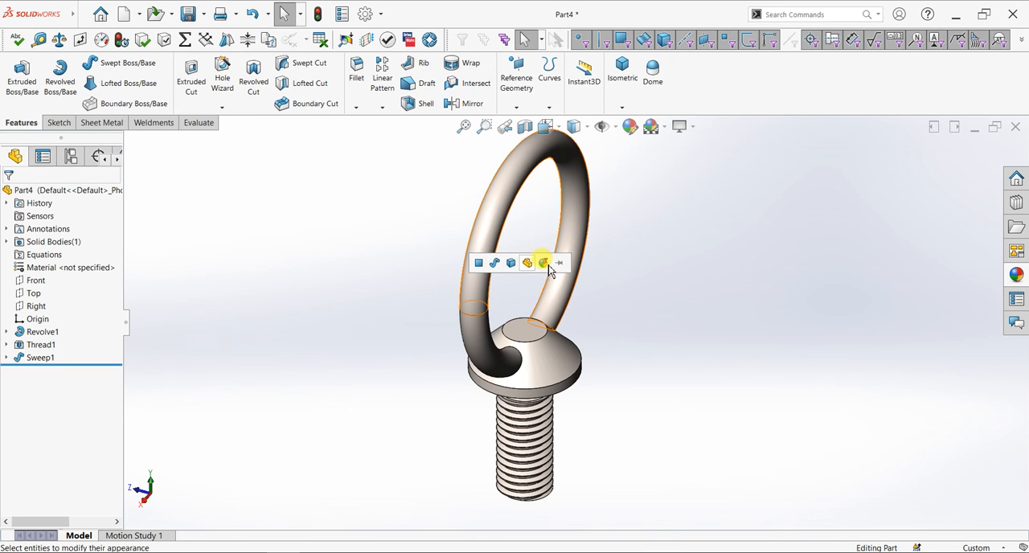
click(529, 264)
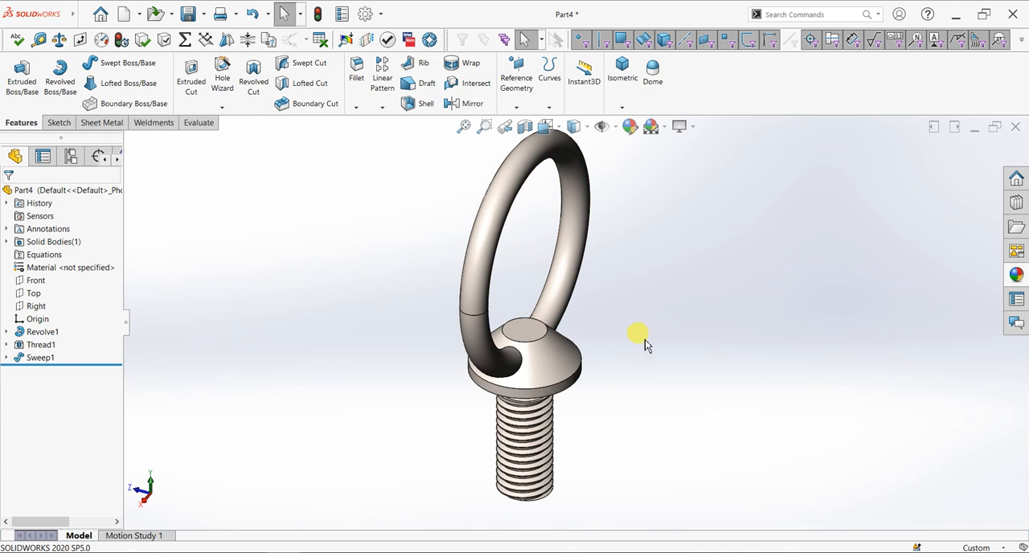
Show the eye bolt in an angled view with RealView Graphics and Shadows In Shaded Mode turned on
key(space)
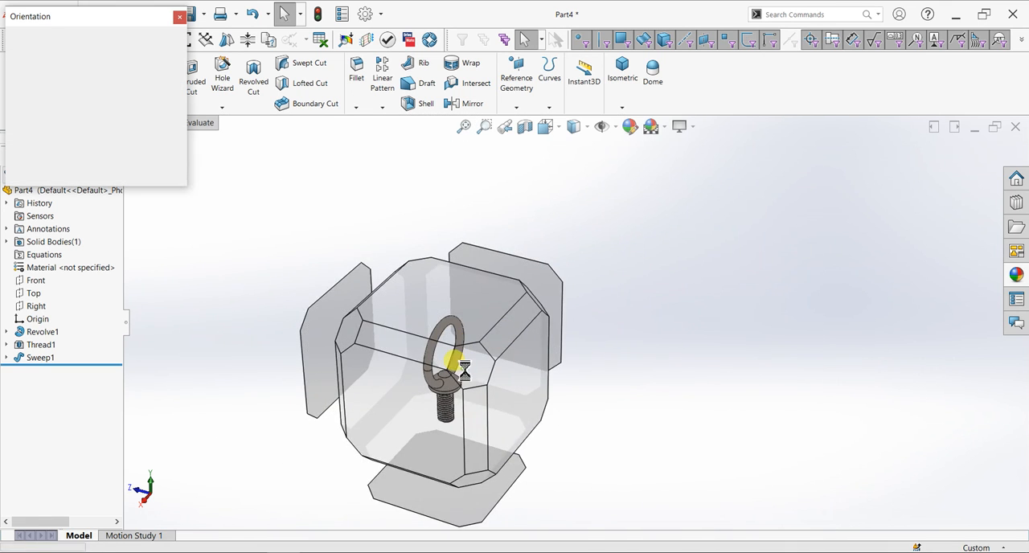
click(471, 379)
scroll(691, 201, down, 2)
scroll(467, 372, up, 2)
scroll(474, 456, down, 2)
click(682, 127)
click(696, 143)
click(692, 127)
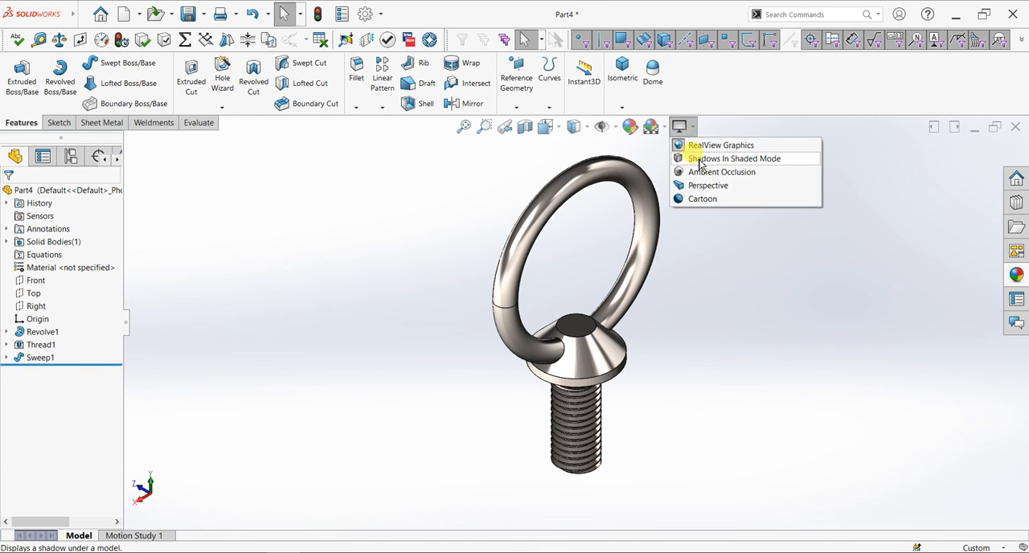
click(696, 158)
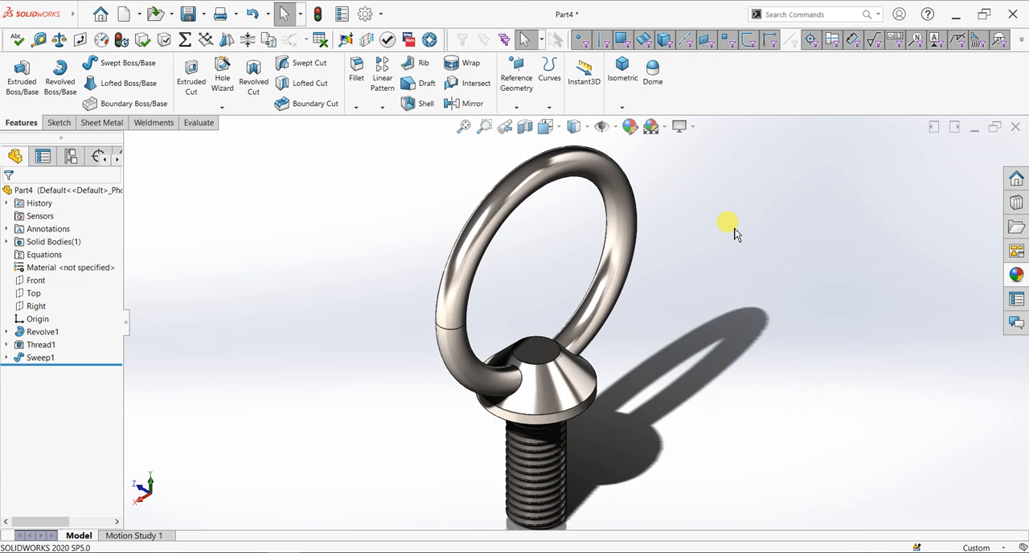